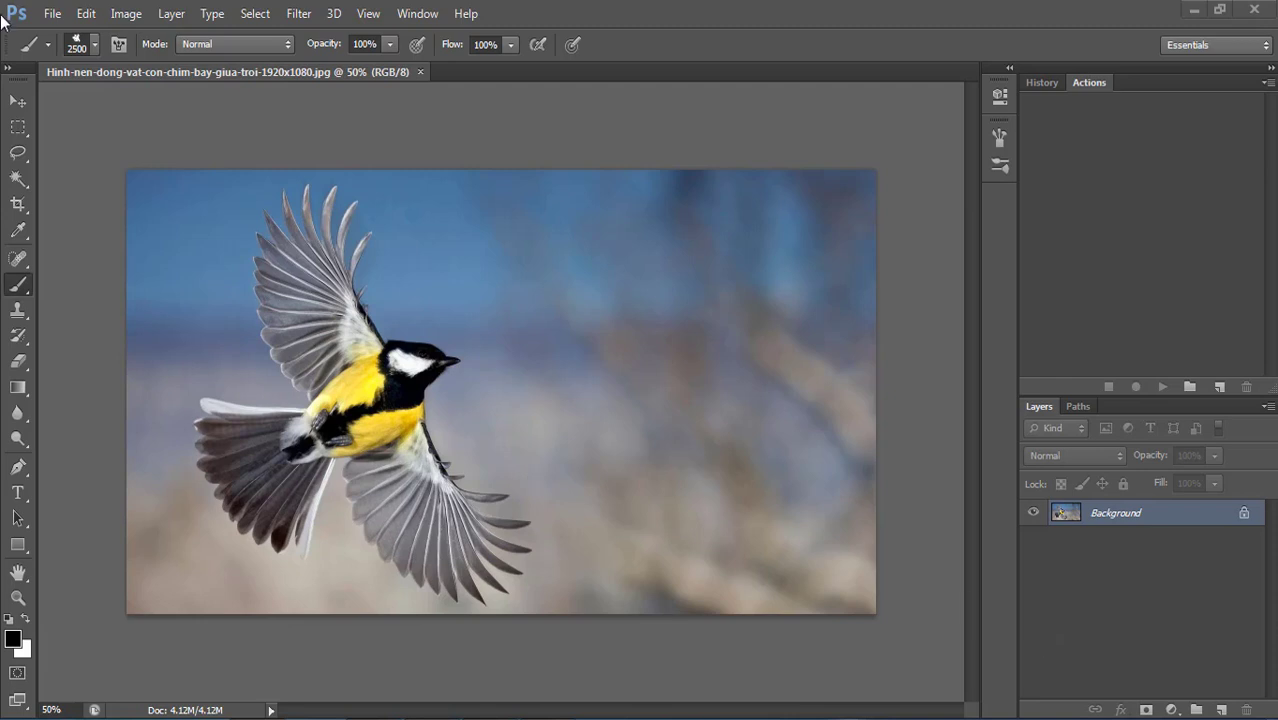
# - Fit the bird photo on screen and open Image Size, showing 1600 × 900 px at 72 ppi
pyautogui.hotkey('ctrl', '0')
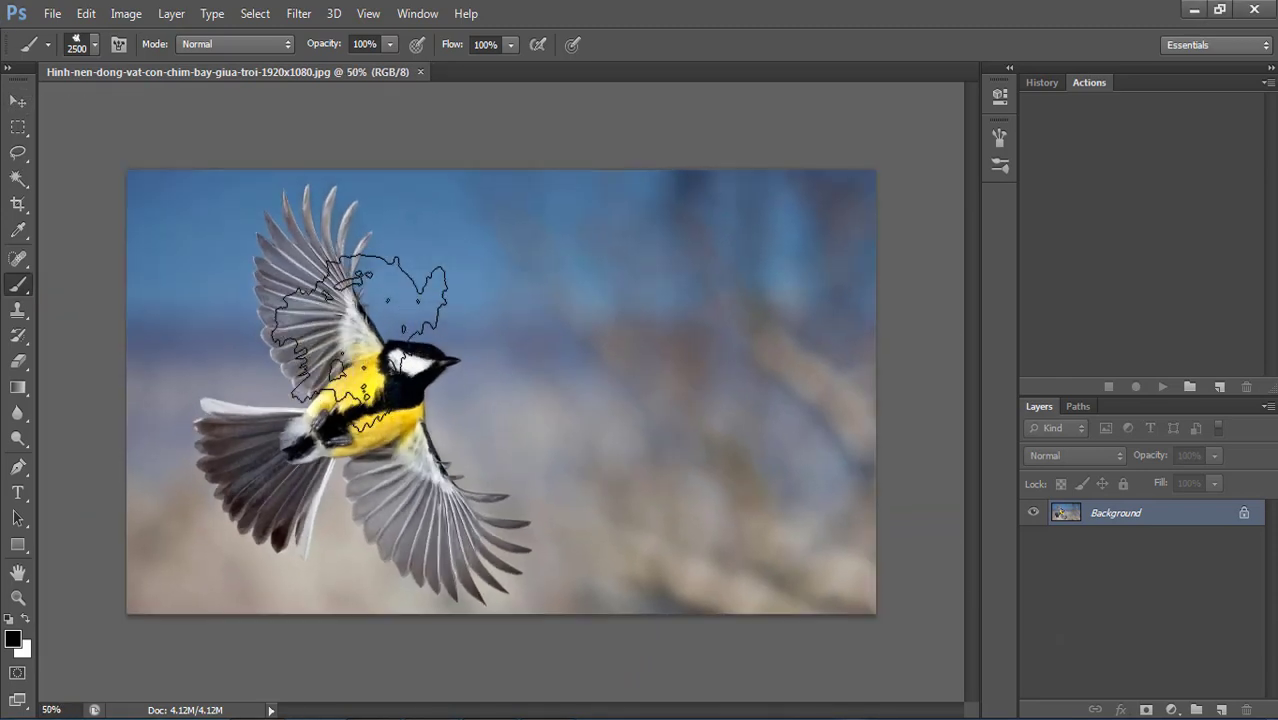
pyautogui.hotkey('ctrl', 'alt', 'i')
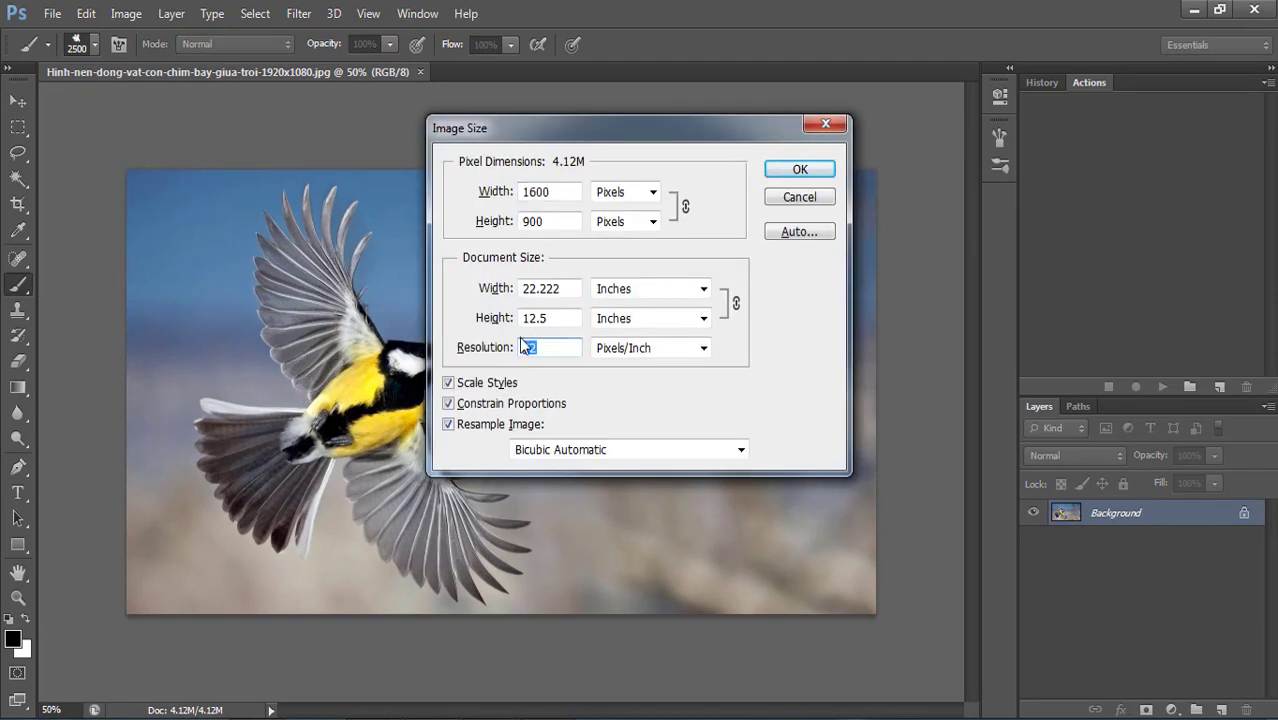
# - Set resolution to 300 ppi and width to 2000 px (2000 × 1125) and apply it
pyautogui.write('3')
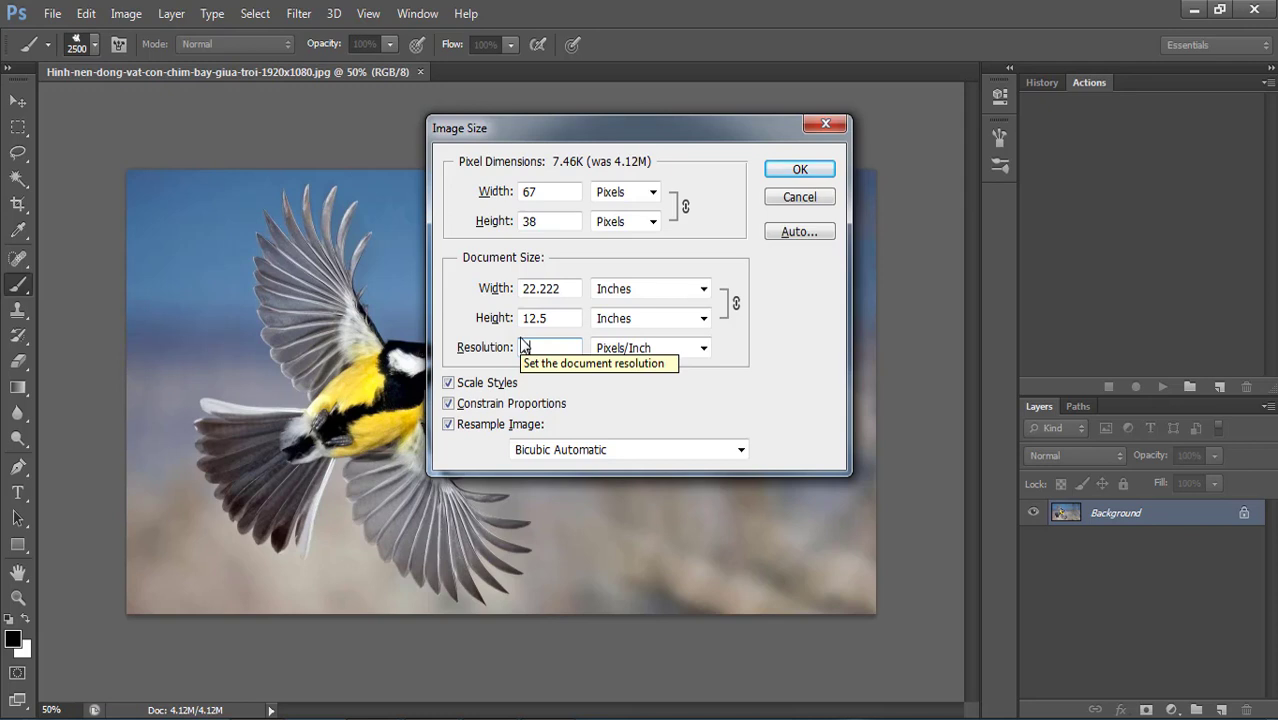
pyautogui.write('00')
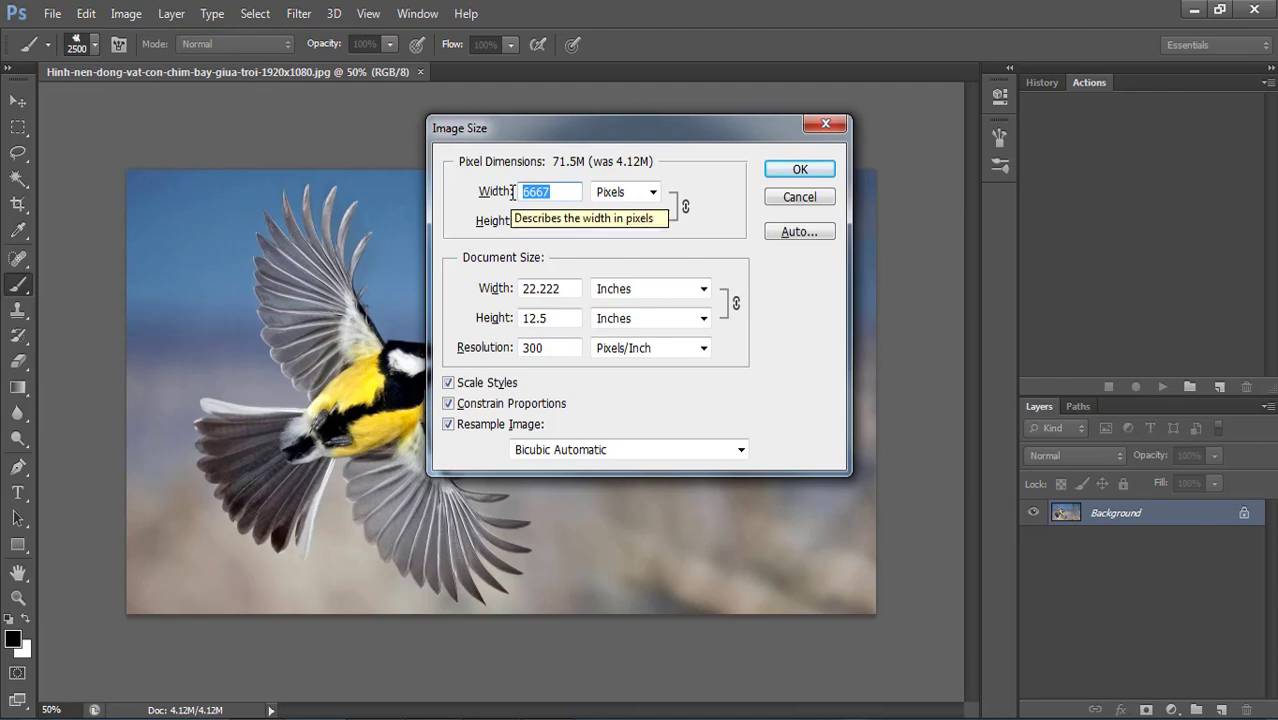
pyautogui.write('2000')
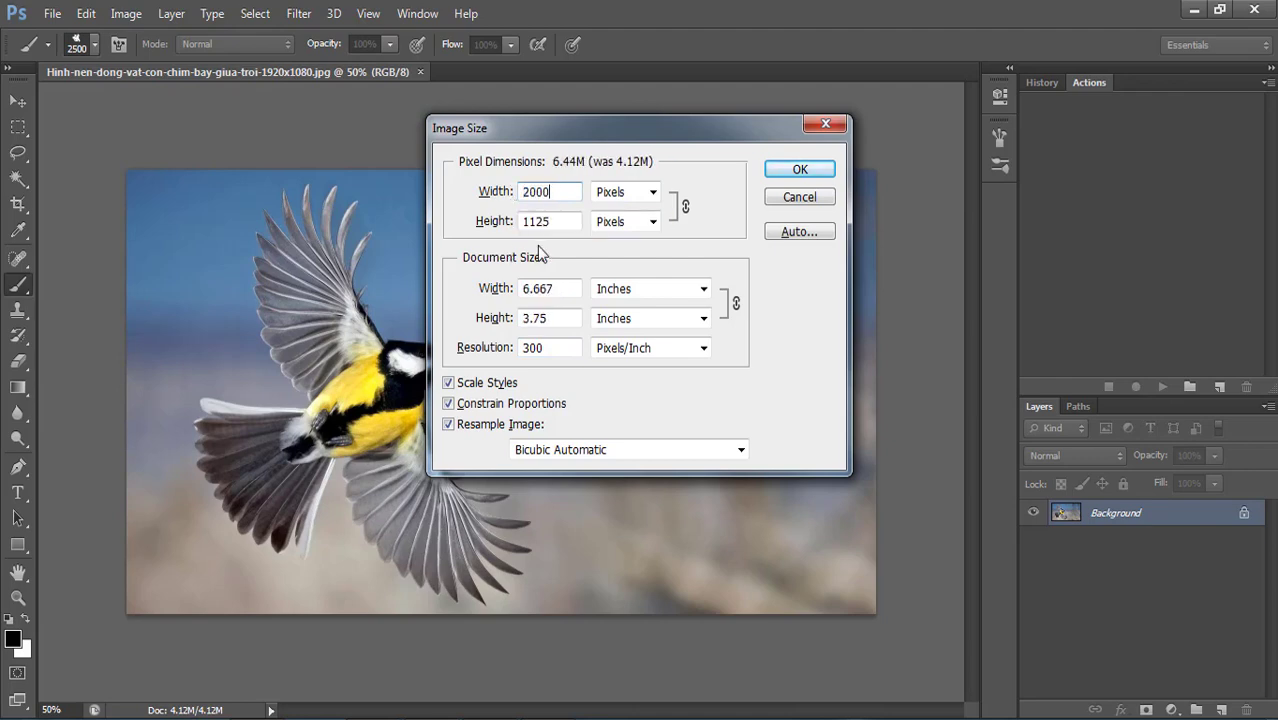
pyautogui.click(799, 170)
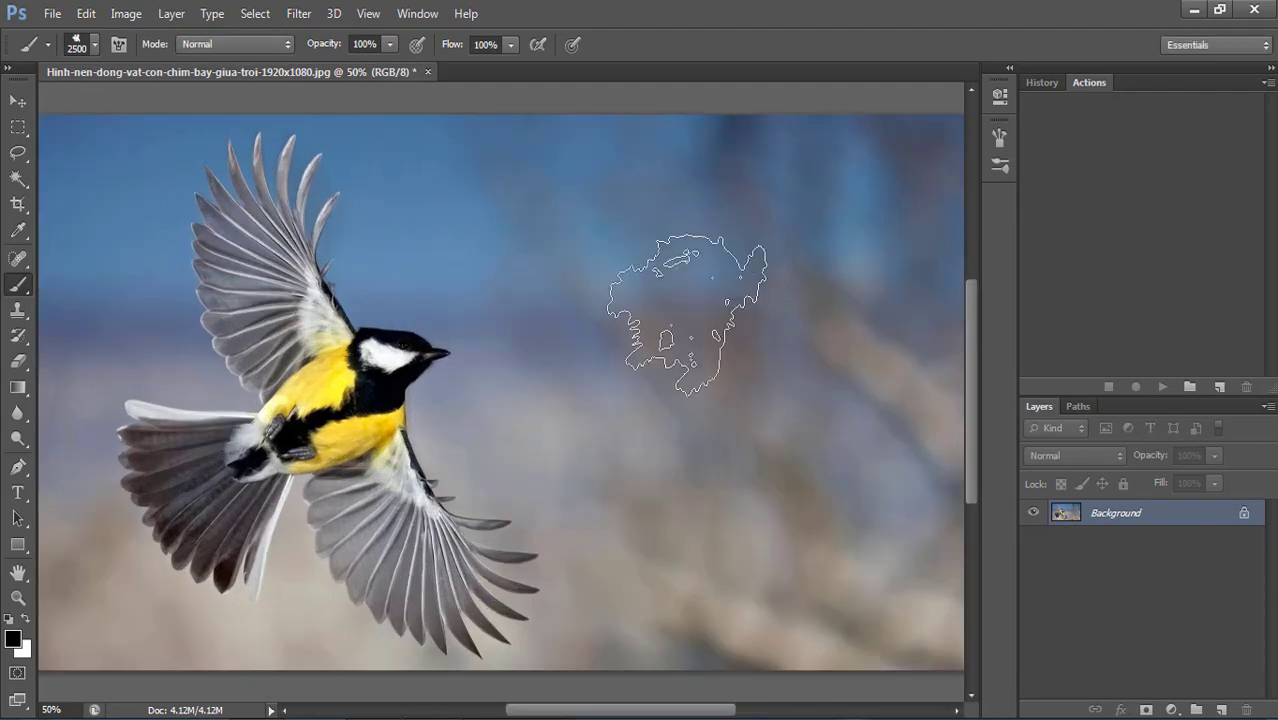
pyautogui.scroll(-3, 655, 410)
pyautogui.scroll(1, 656, 400)
pyautogui.scroll(1, 656, 400)
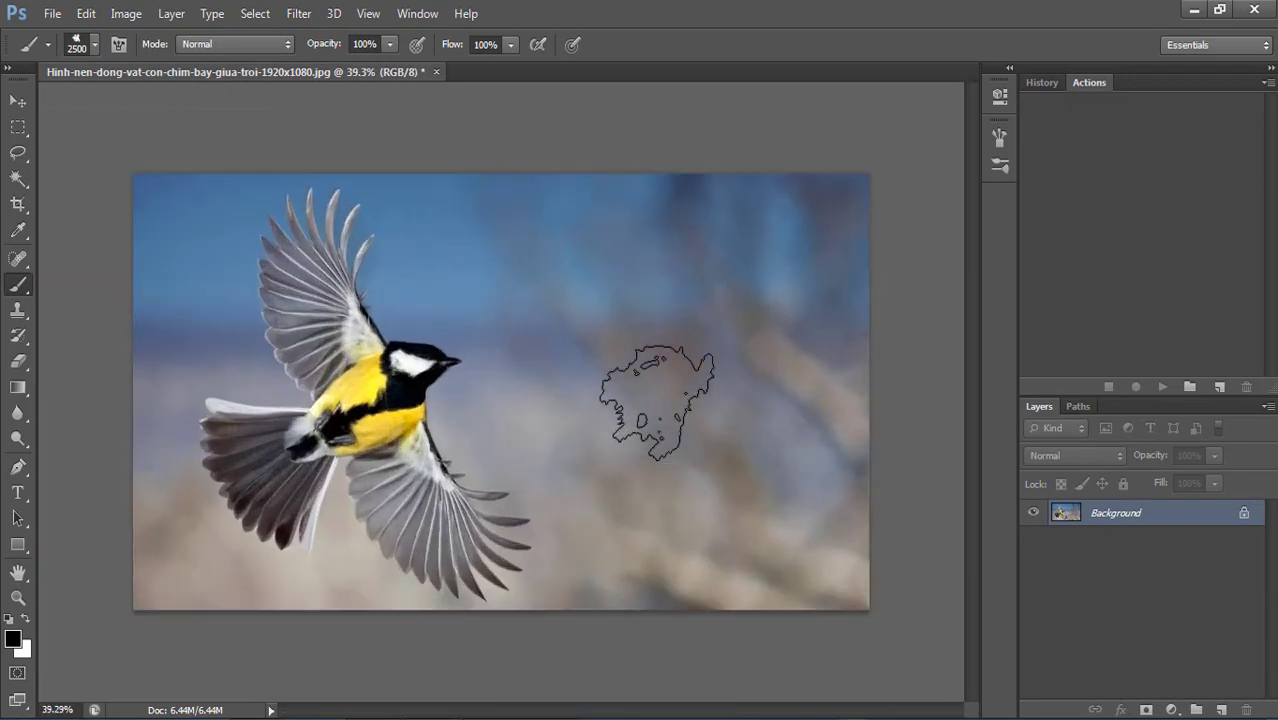
# - In Explorer, open the downloaded sketch art painting folder on the Desktop
pyautogui.hotkey('alt', 'Tab')
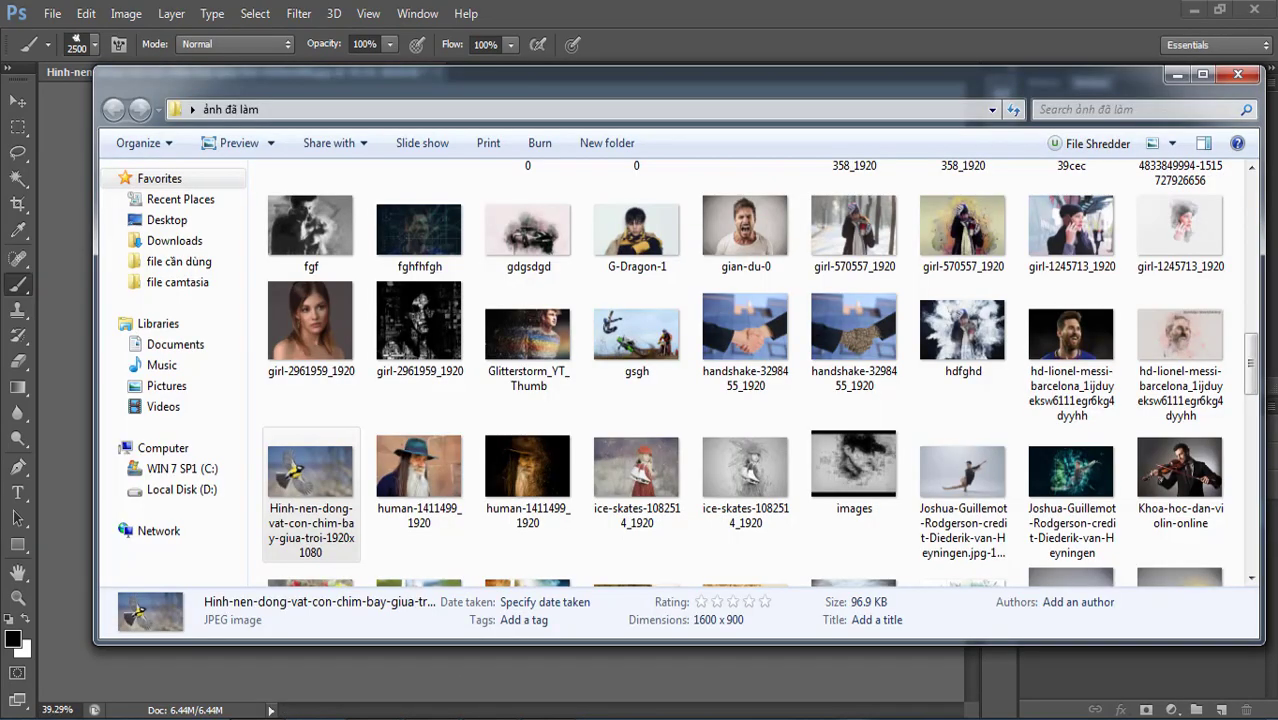
pyautogui.click(238, 222)
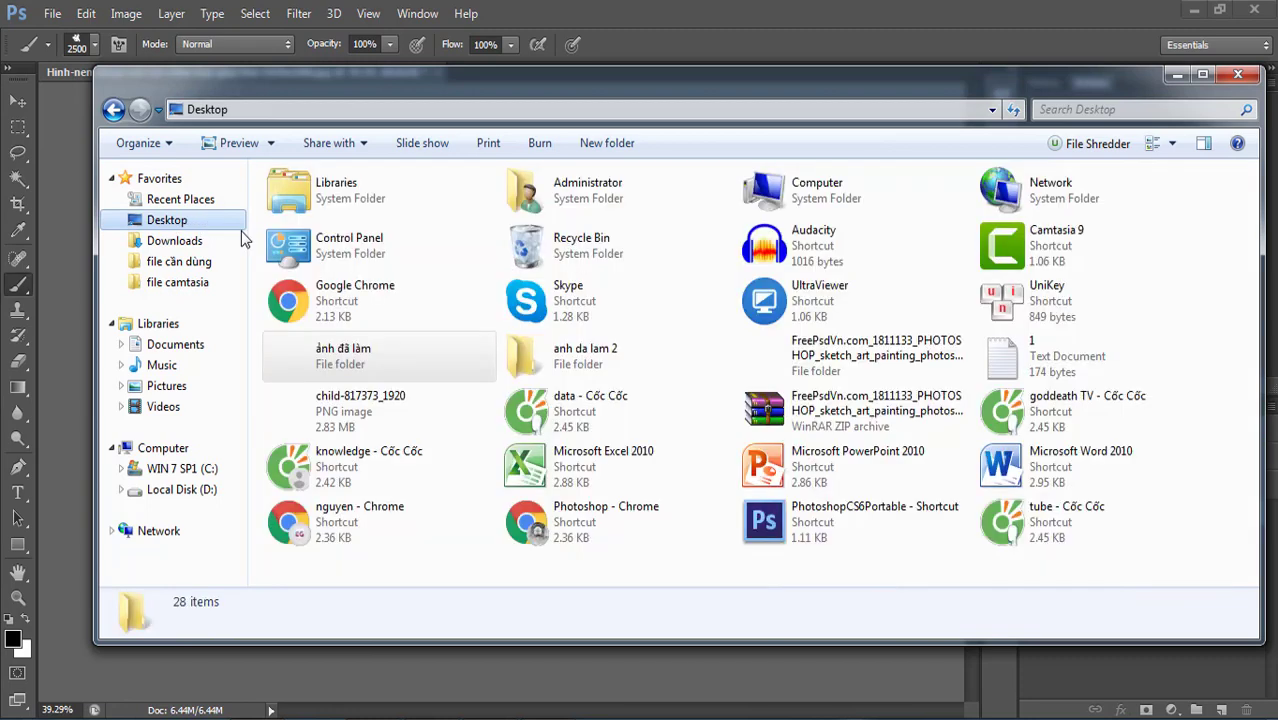
pyautogui.doubleClick(812, 364)
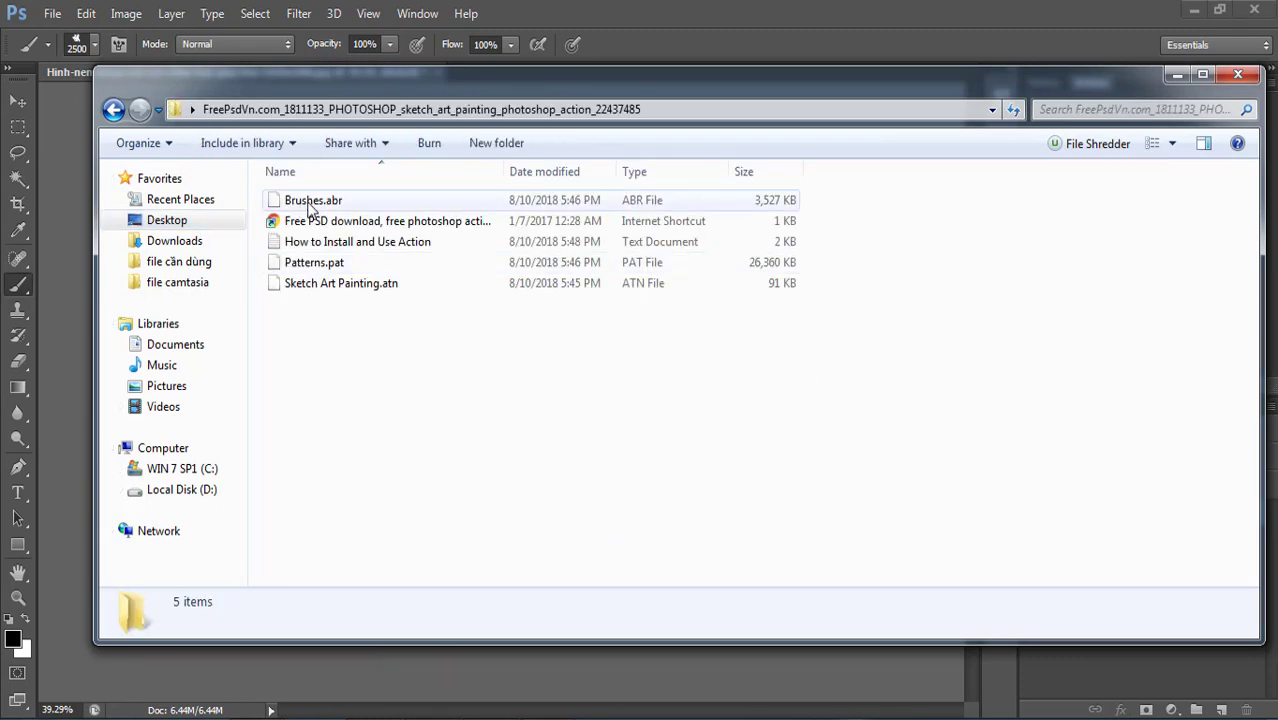
# - Drag Brushes.abr, Patterns.pat and Sketch Art Painting.atn together into Photoshop to load them
pyautogui.click(312, 205)
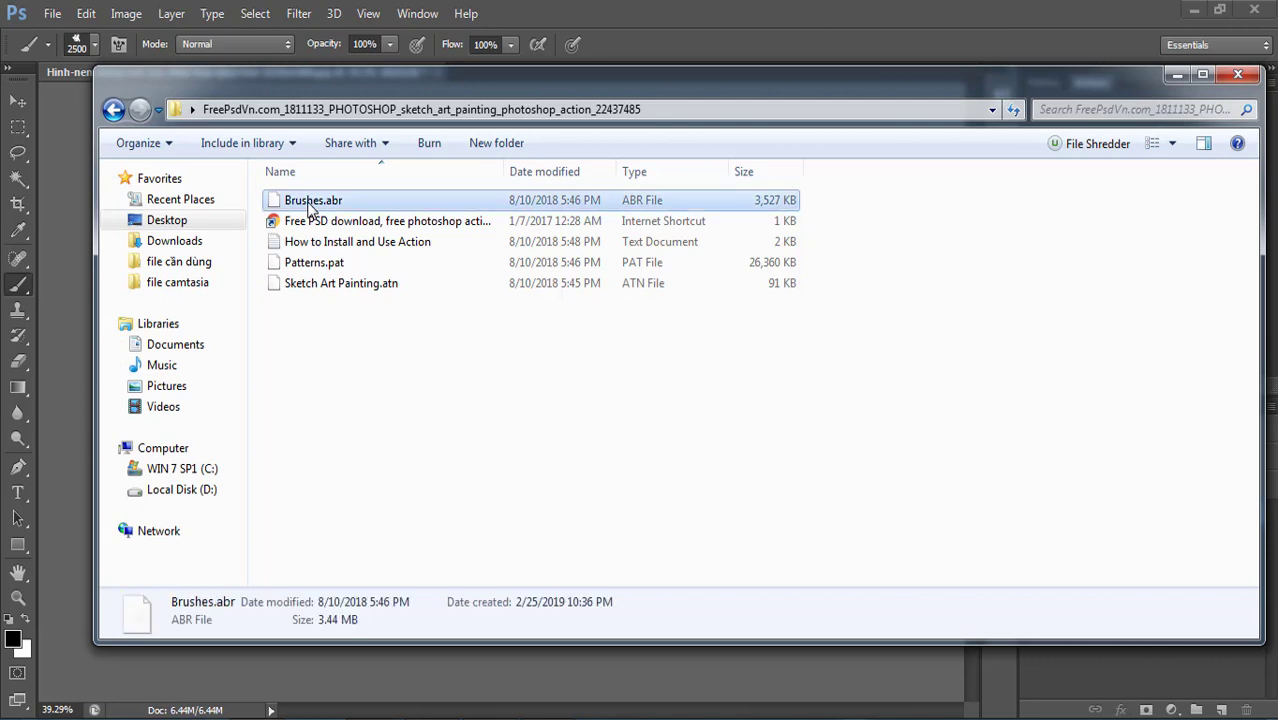
pyautogui.keyDown('ctrl'); pyautogui.click(336, 263); pyautogui.keyUp('ctrl')
pyautogui.keyDown('ctrl'); pyautogui.click(350, 285); pyautogui.keyUp('ctrl')
pyautogui.moveTo(425, 283); pyautogui.dragTo(1276, 180)
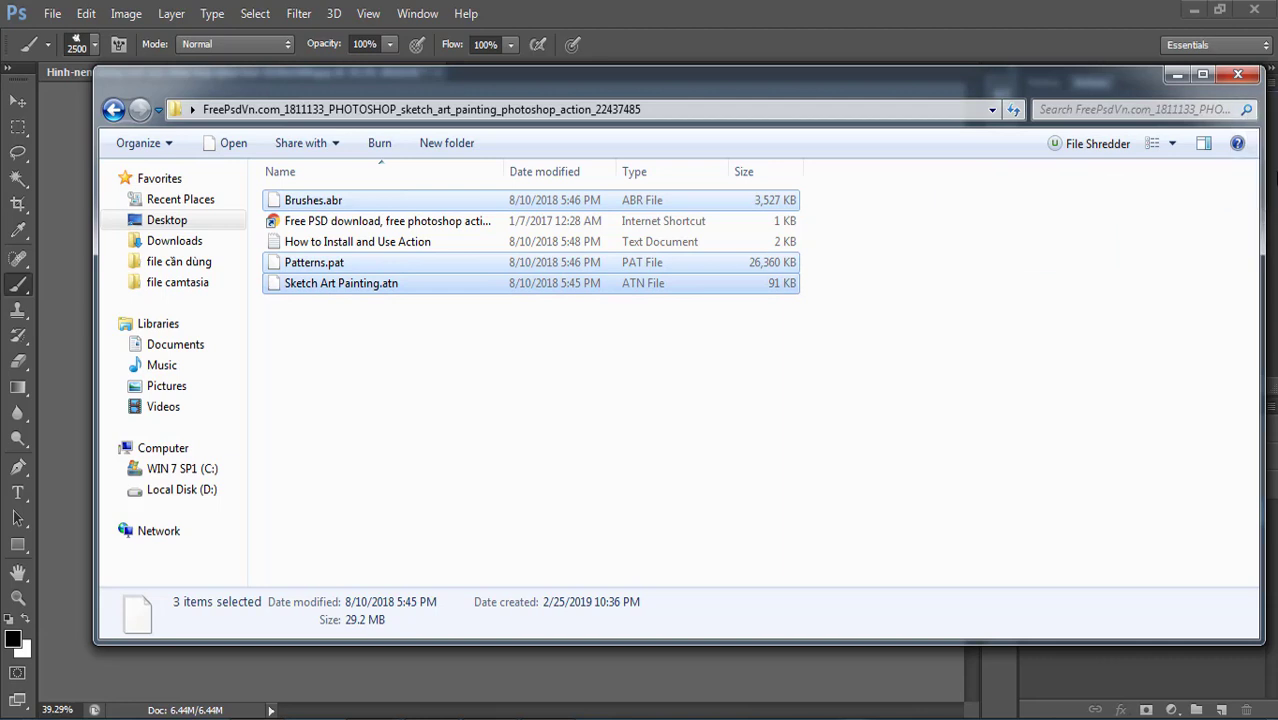
pyautogui.moveTo(1272, 178); pyautogui.dragTo(1199, 120)
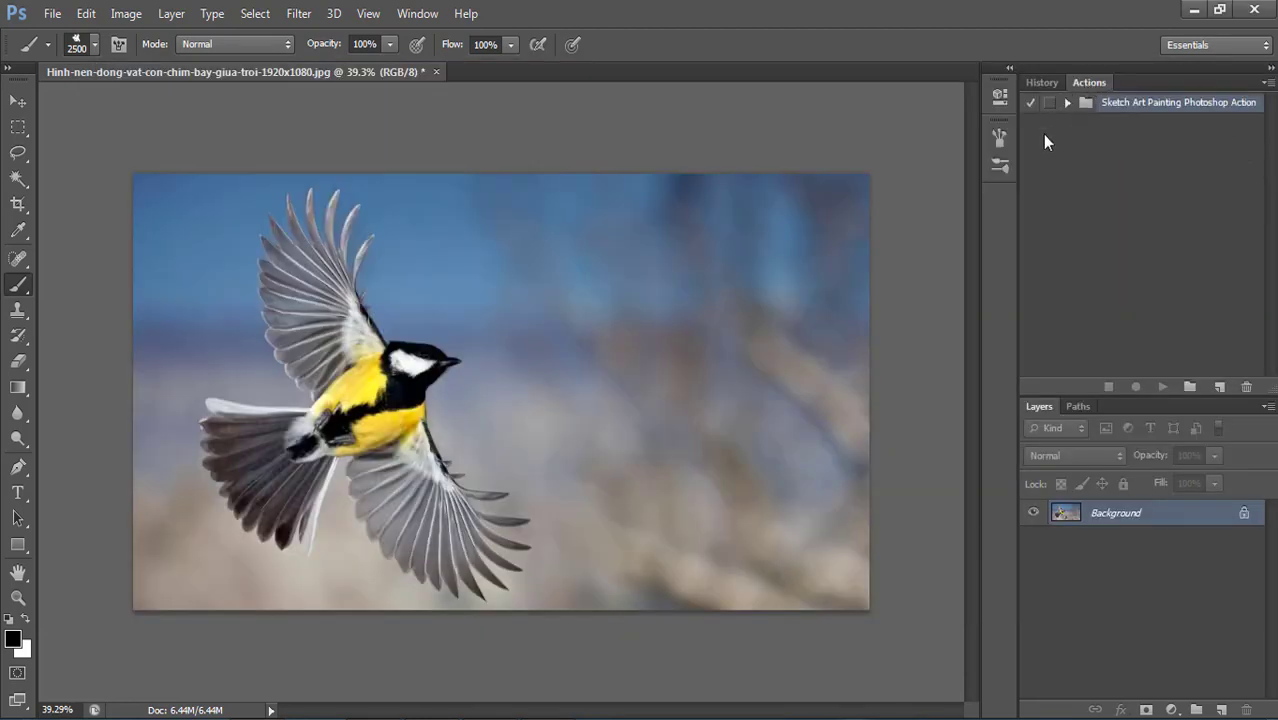
# - Expand the Sketch Art Painting set to list its Action and Apply Painting Mode entries
pyautogui.click(1068, 103)
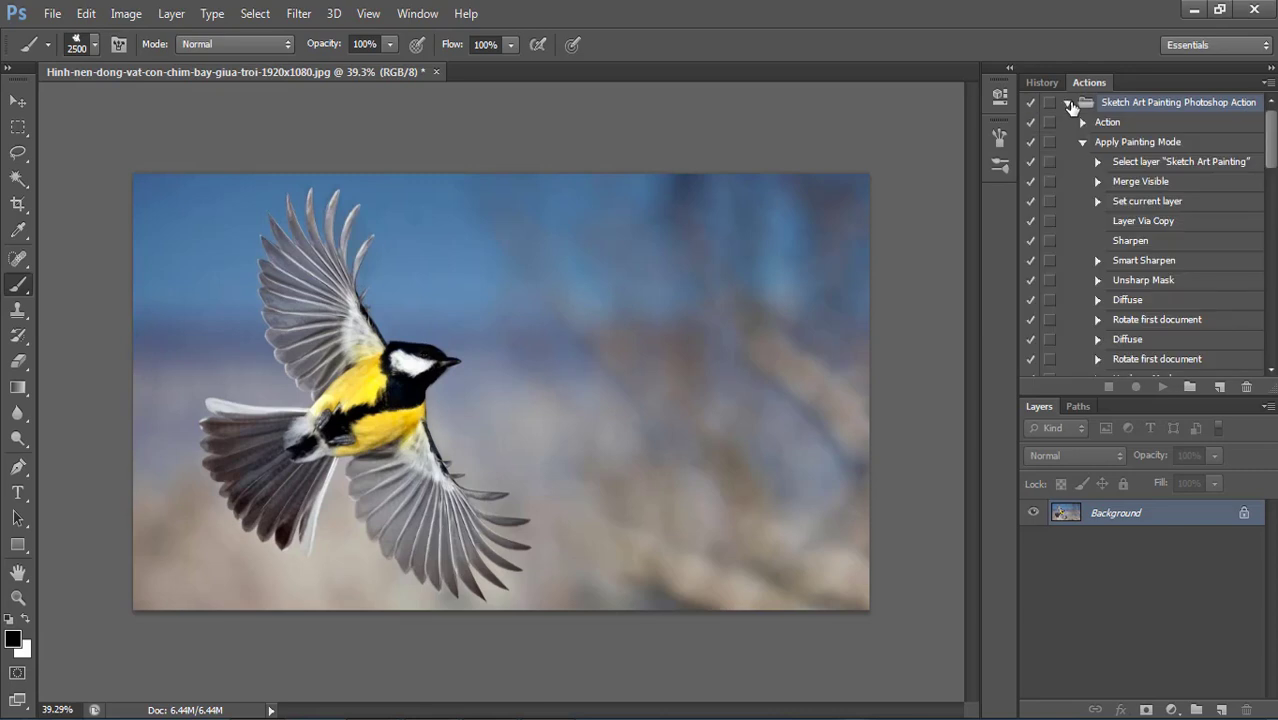
pyautogui.click(1068, 103)
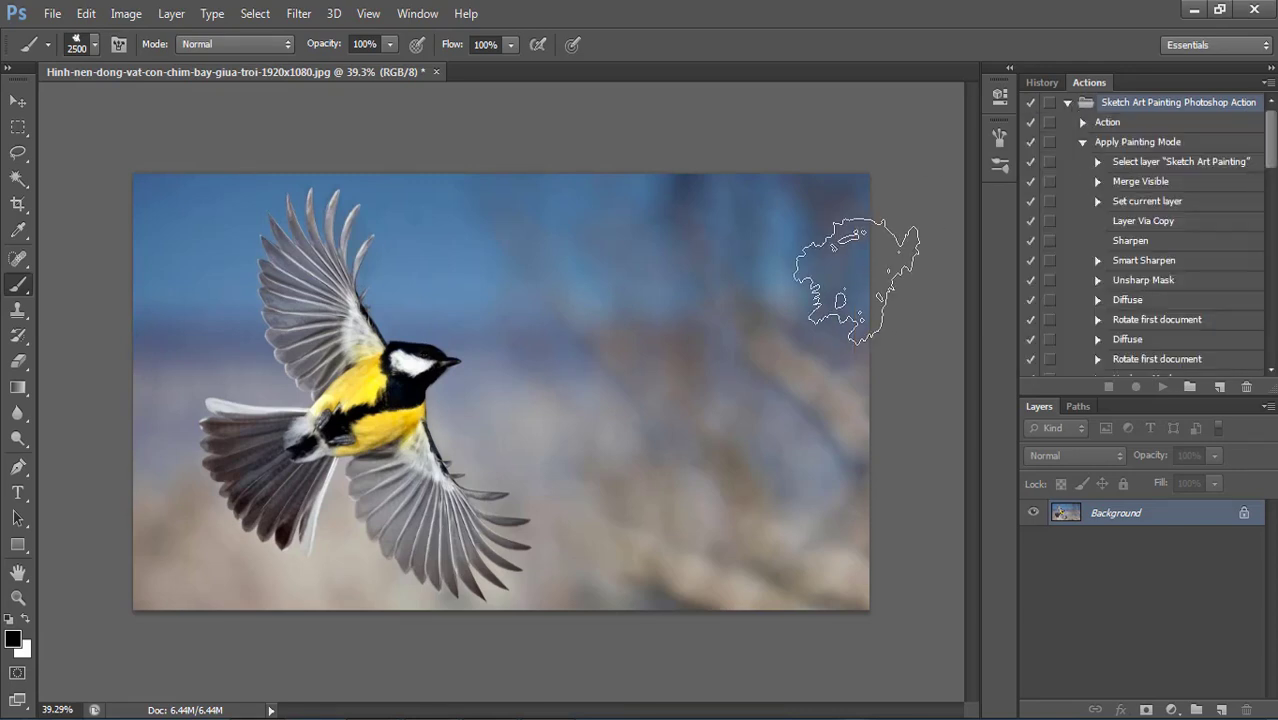
pyautogui.click(22, 100)
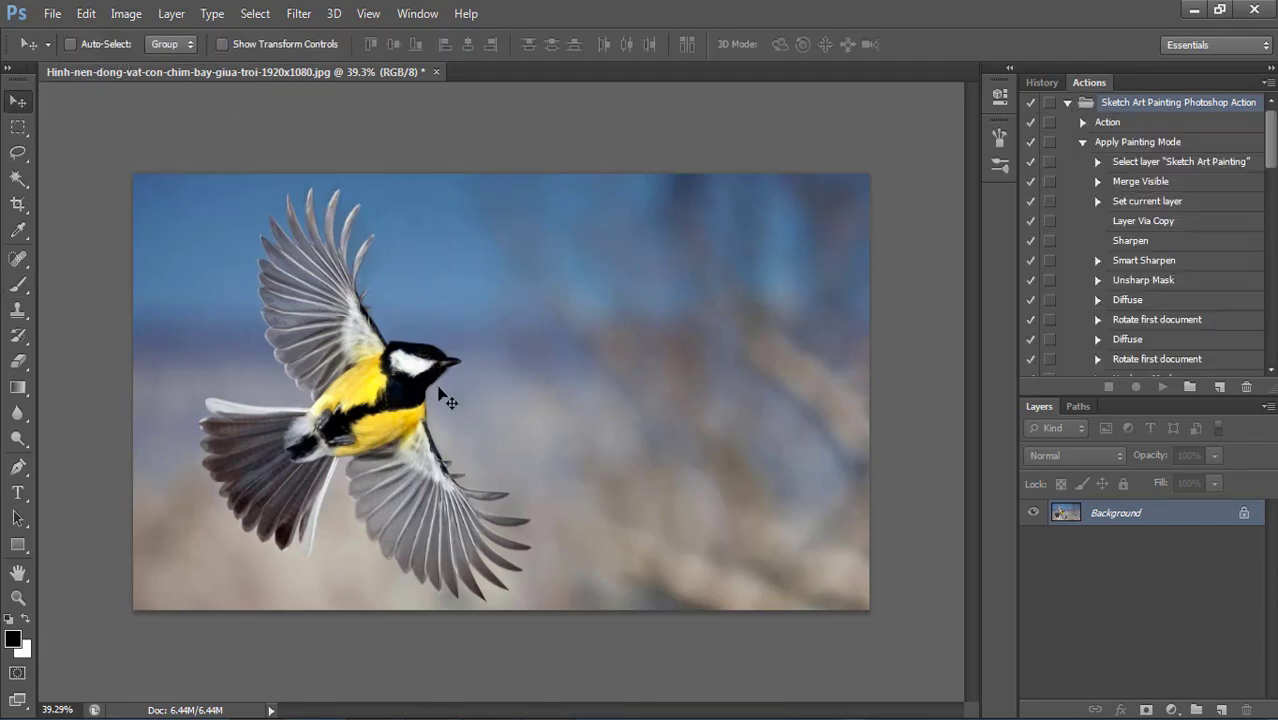
pyautogui.scroll(1, 600, 415)
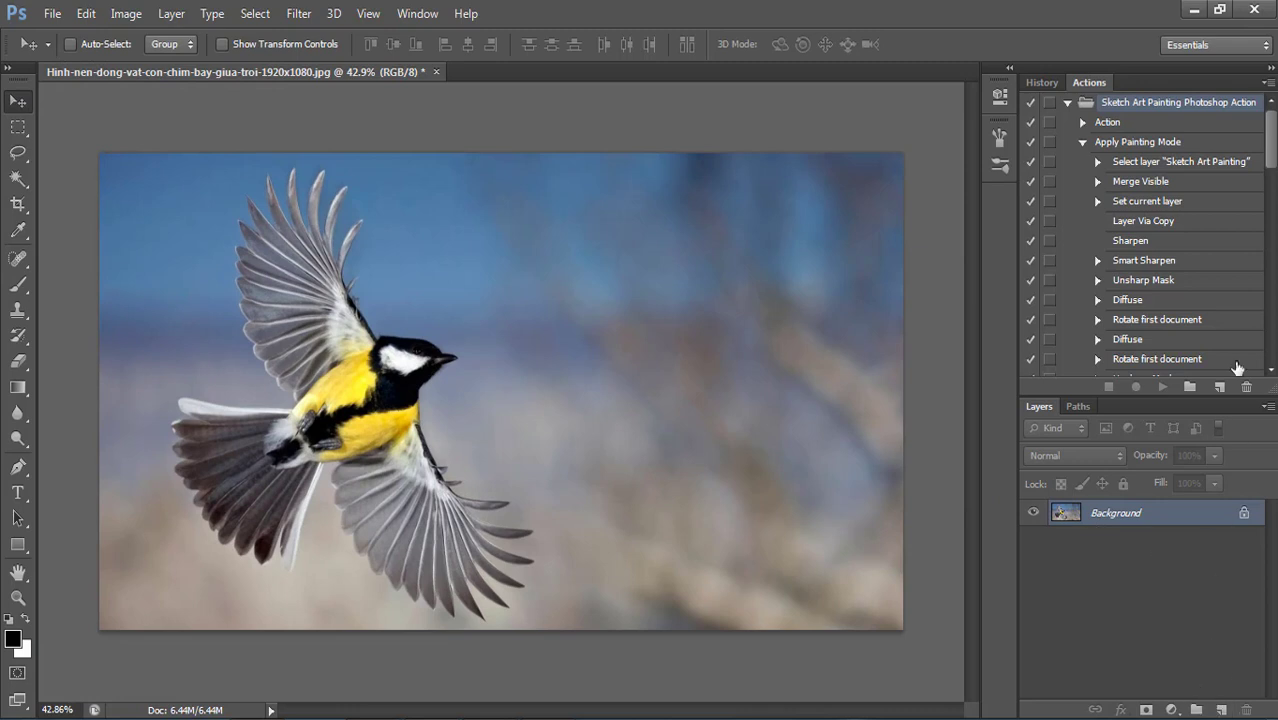
pyautogui.scroll(-1, 1221, 257)
pyautogui.scroll(1, 1221, 257)
pyautogui.scroll(-2, 1224, 258)
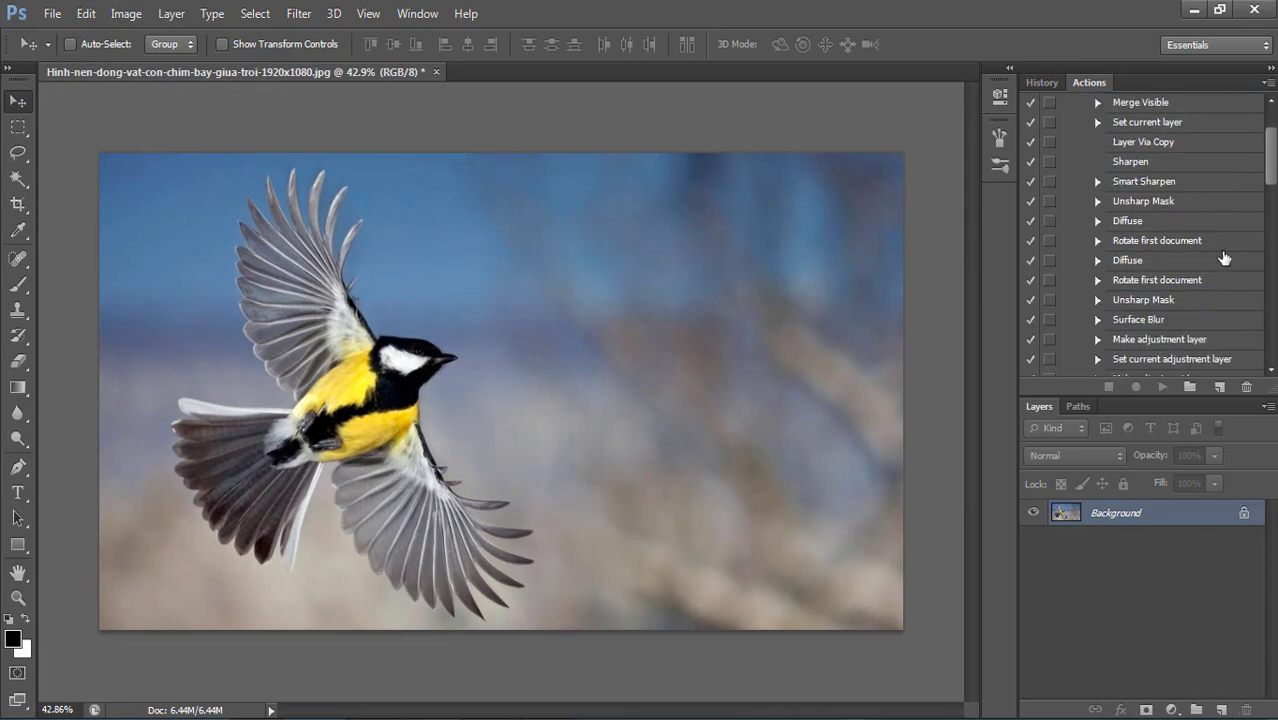
pyautogui.scroll(-3, 1224, 258)
pyautogui.scroll(-2, 1226, 260)
pyautogui.scroll(3, 1226, 260)
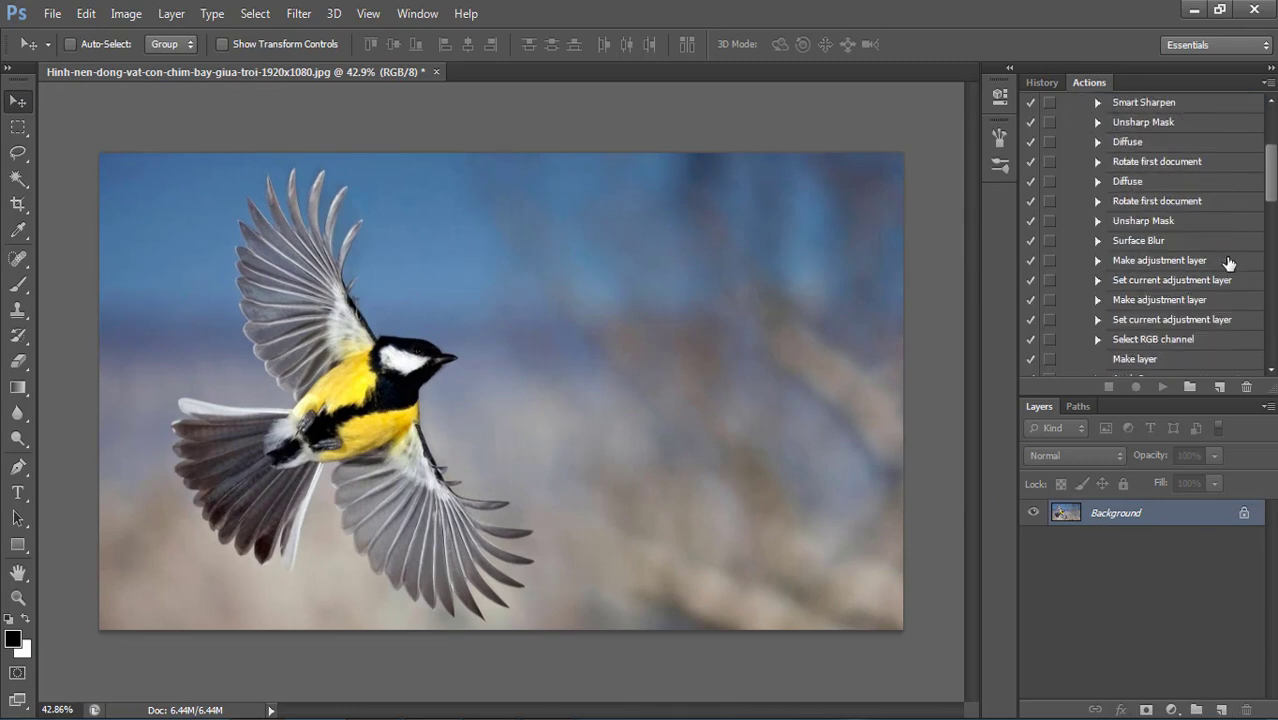
pyautogui.scroll(4, 1226, 260)
pyautogui.scroll(1, 1226, 260)
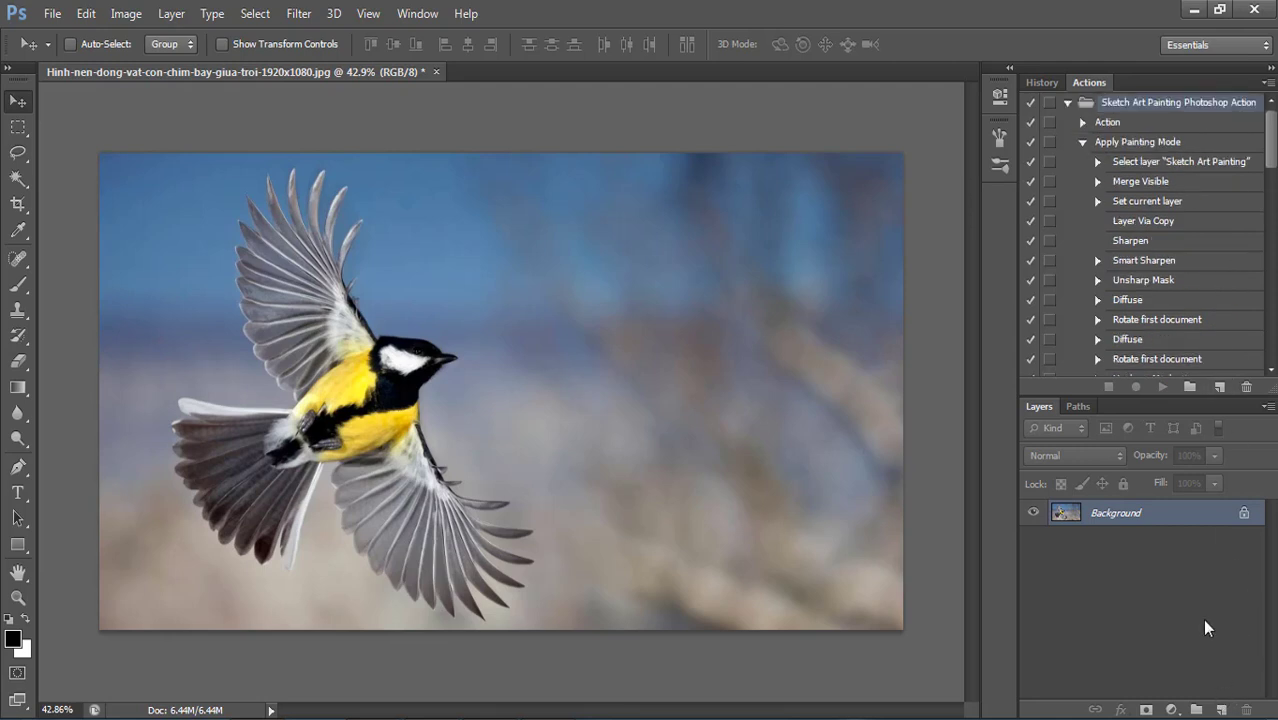
# - Collapse Apply Painting Mode, show the Action's steps, and select Action for playback
pyautogui.click(1086, 143)
pyautogui.click(1085, 142)
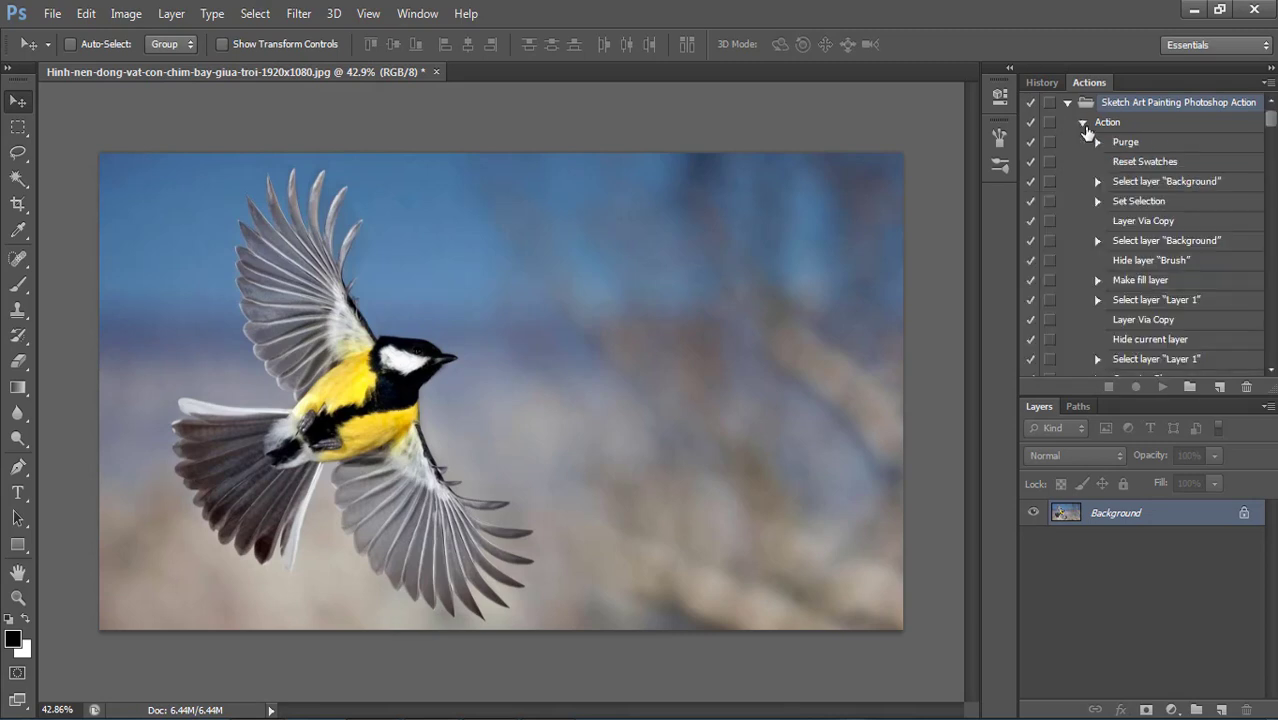
pyautogui.click(1083, 123)
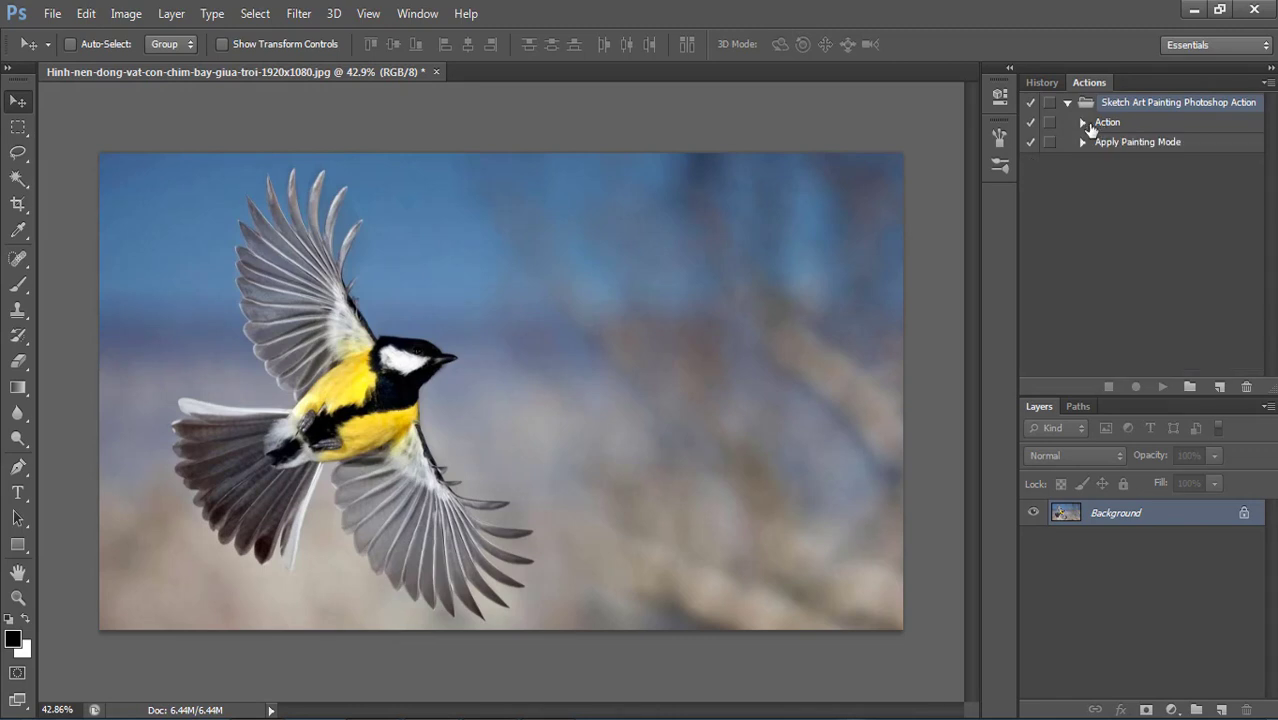
pyautogui.click(1083, 123)
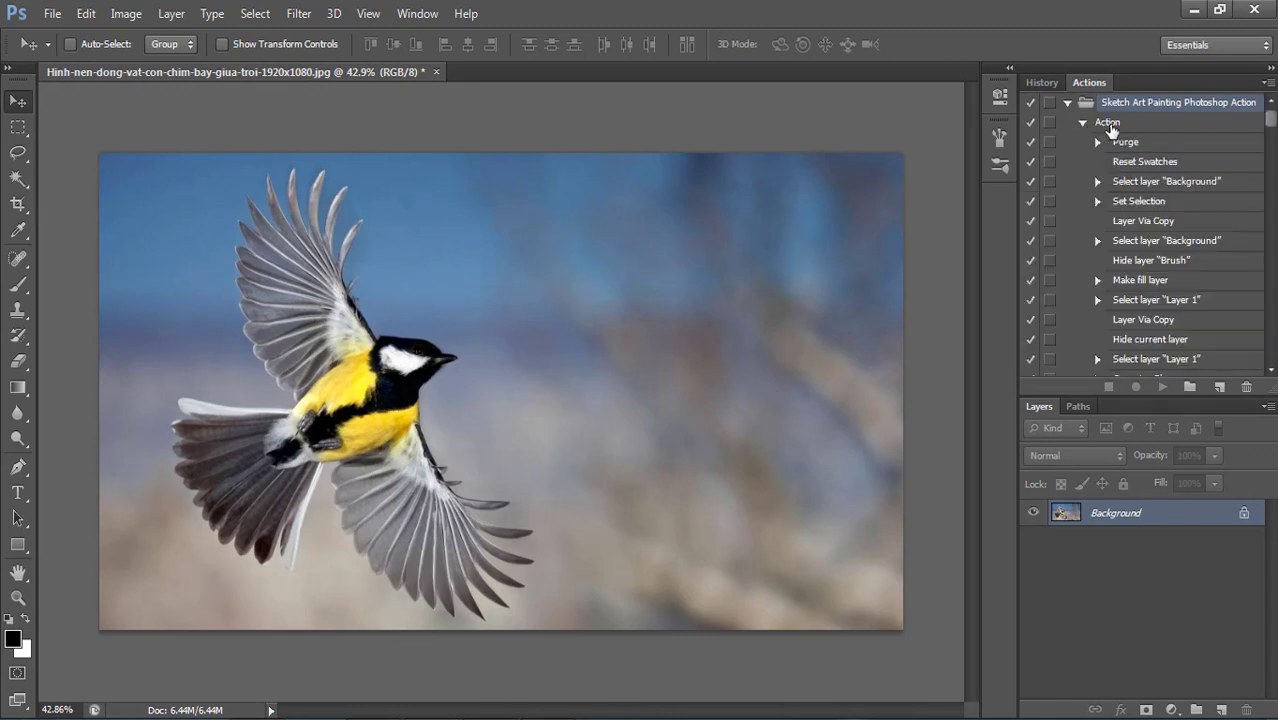
pyautogui.click(1108, 124)
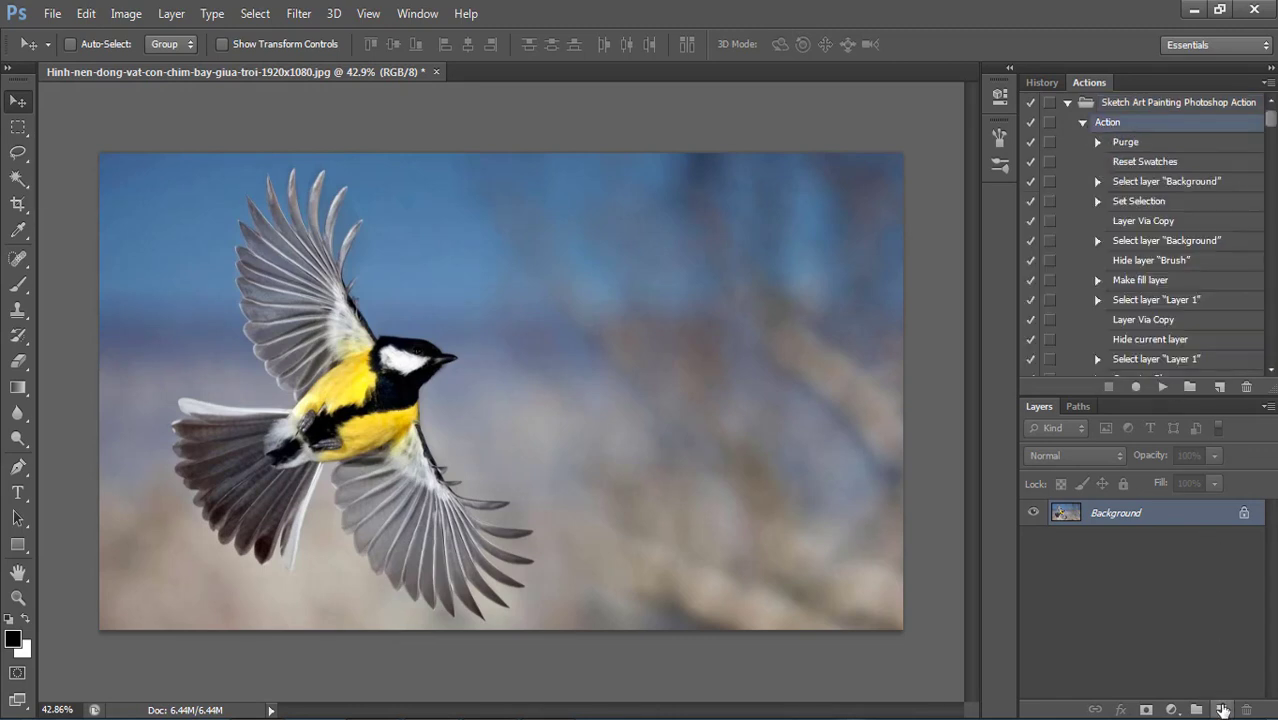
# - Add a new empty layer above the photo and name it Brush
pyautogui.click(1221, 708)
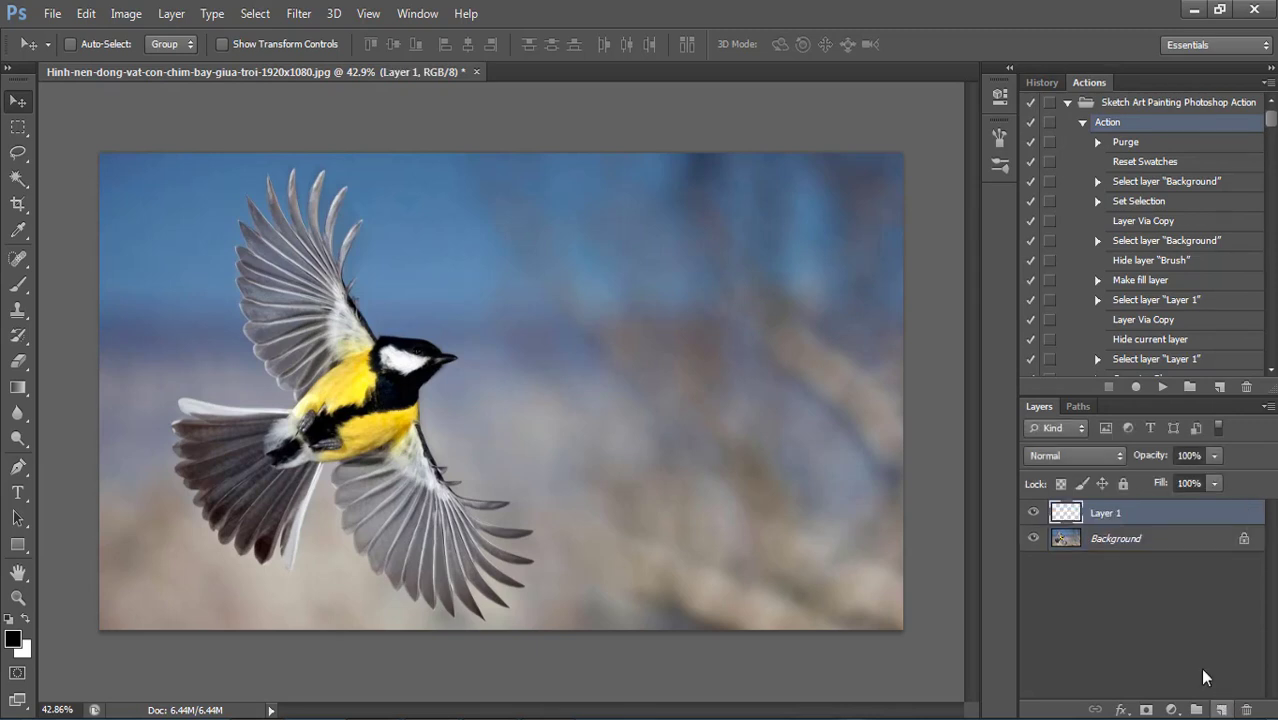
pyautogui.doubleClick(1116, 514)
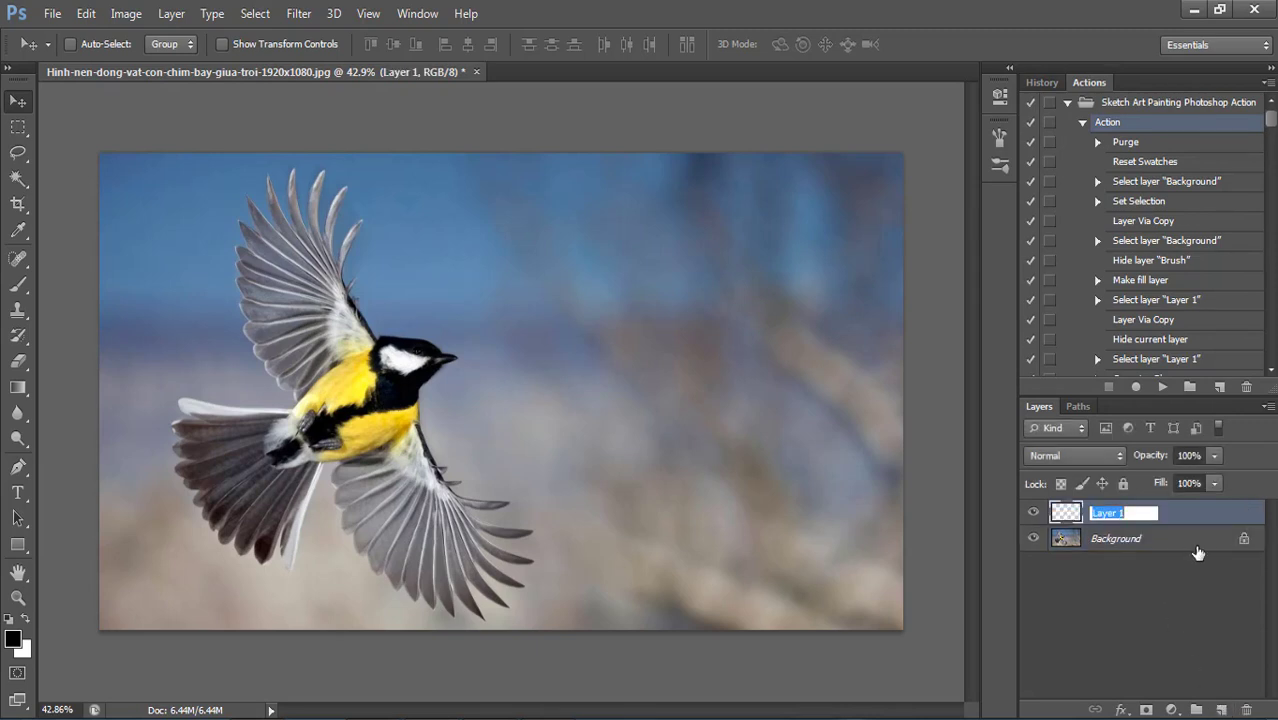
pyautogui.write('Brush')
pyautogui.press('Return')
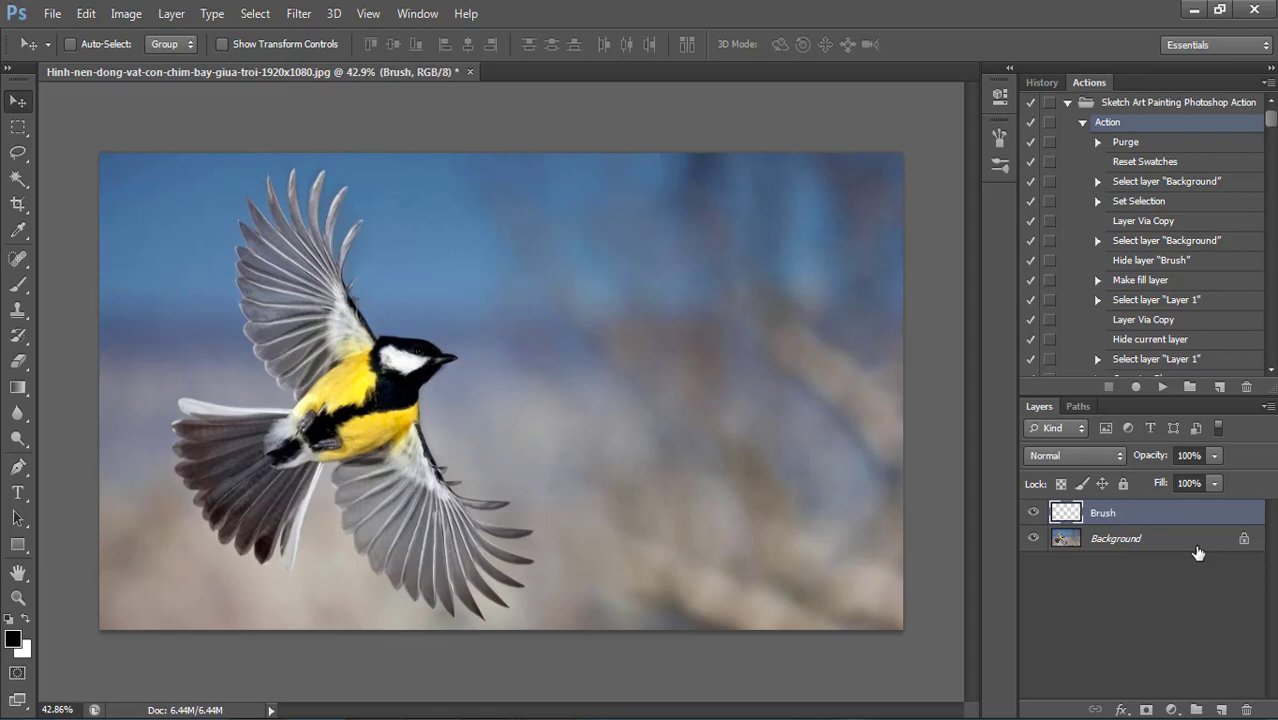
# - Switch to the Brush tool and shrink its size from 2500 px to 205 px
pyautogui.press('b')
pyautogui.rightClick(378, 420)
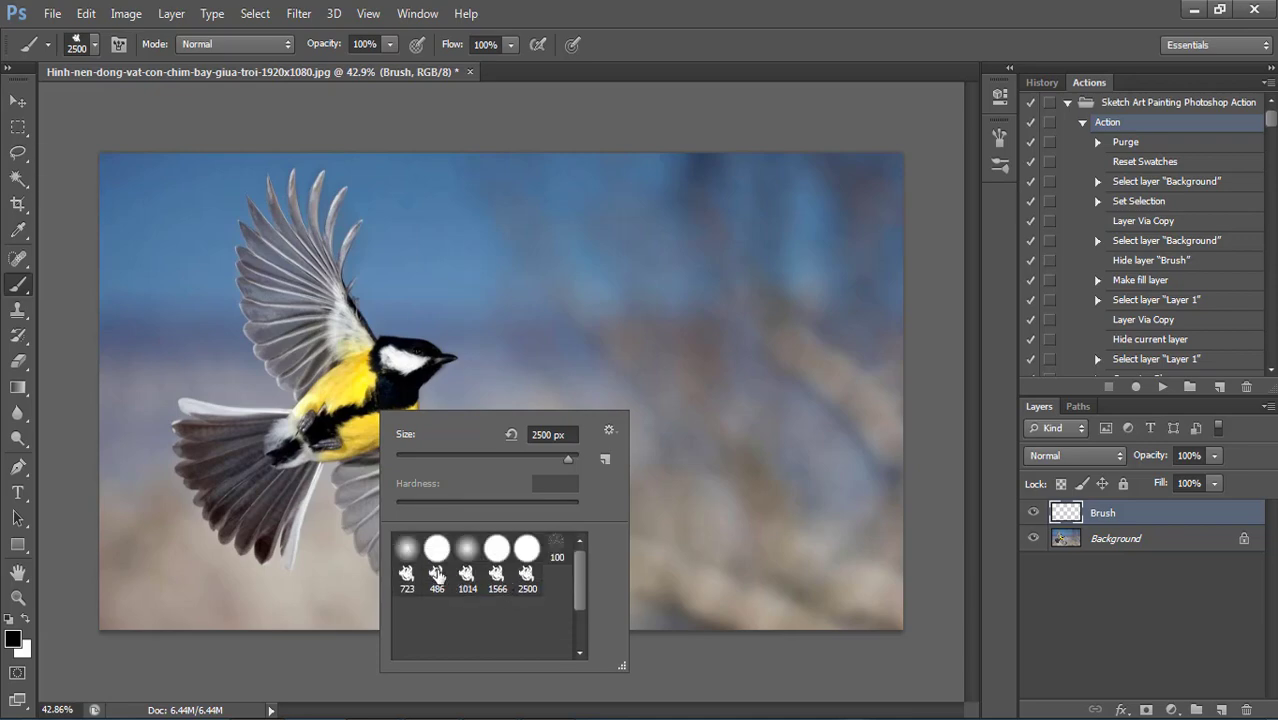
pyautogui.moveTo(467, 327)
pyautogui.mouseDown()
pyautogui.moveTo(218, 350)
pyautogui.moveTo(270, 350)
pyautogui.moveTo(245, 330)
pyautogui.mouseUp()
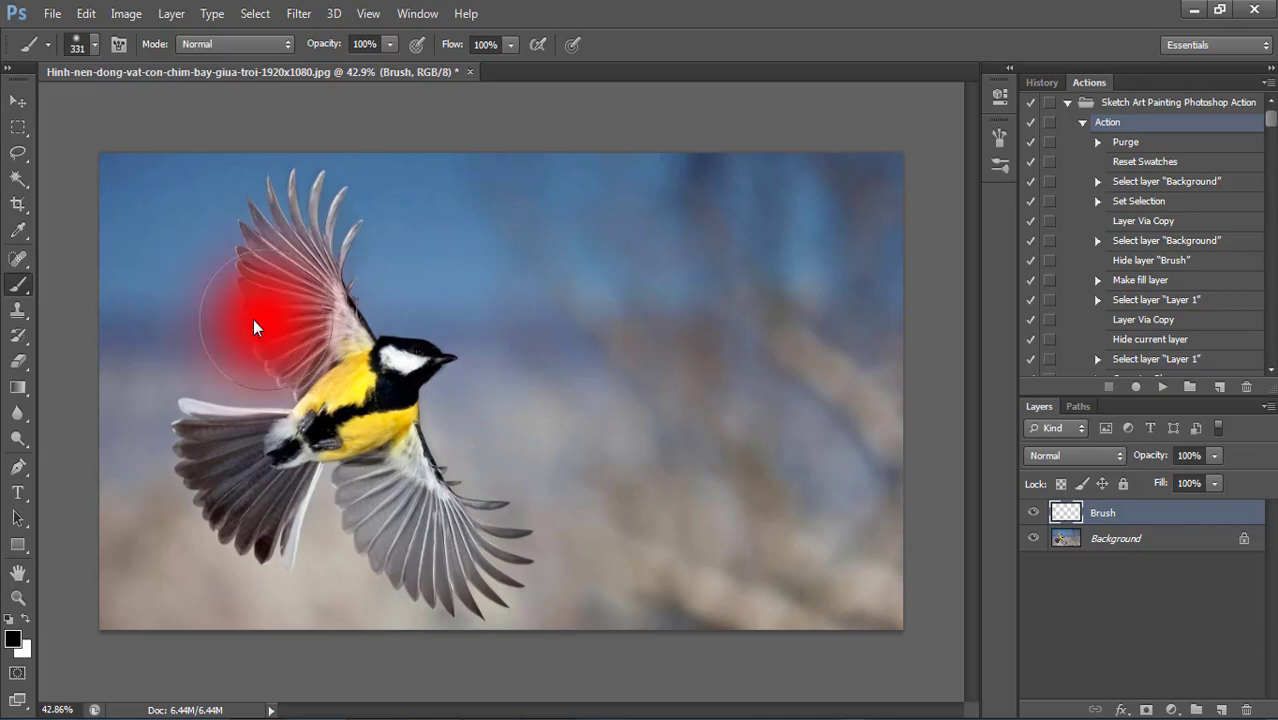
# - Make pure red the foreground colour and resize the brush to about 103 px
pyautogui.click(13, 639)
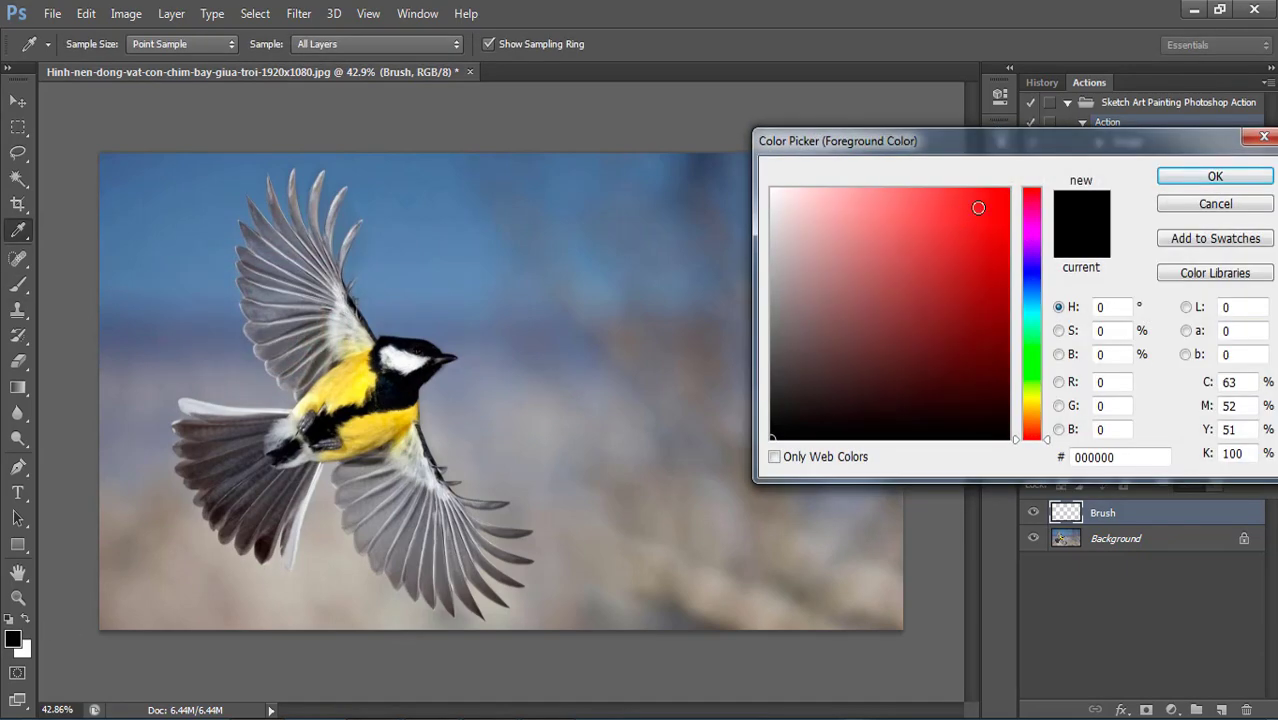
pyautogui.click(1005, 190)
pyautogui.click(1215, 176)
pyautogui.moveTo(374, 252); pyautogui.dragTo(355, 262)
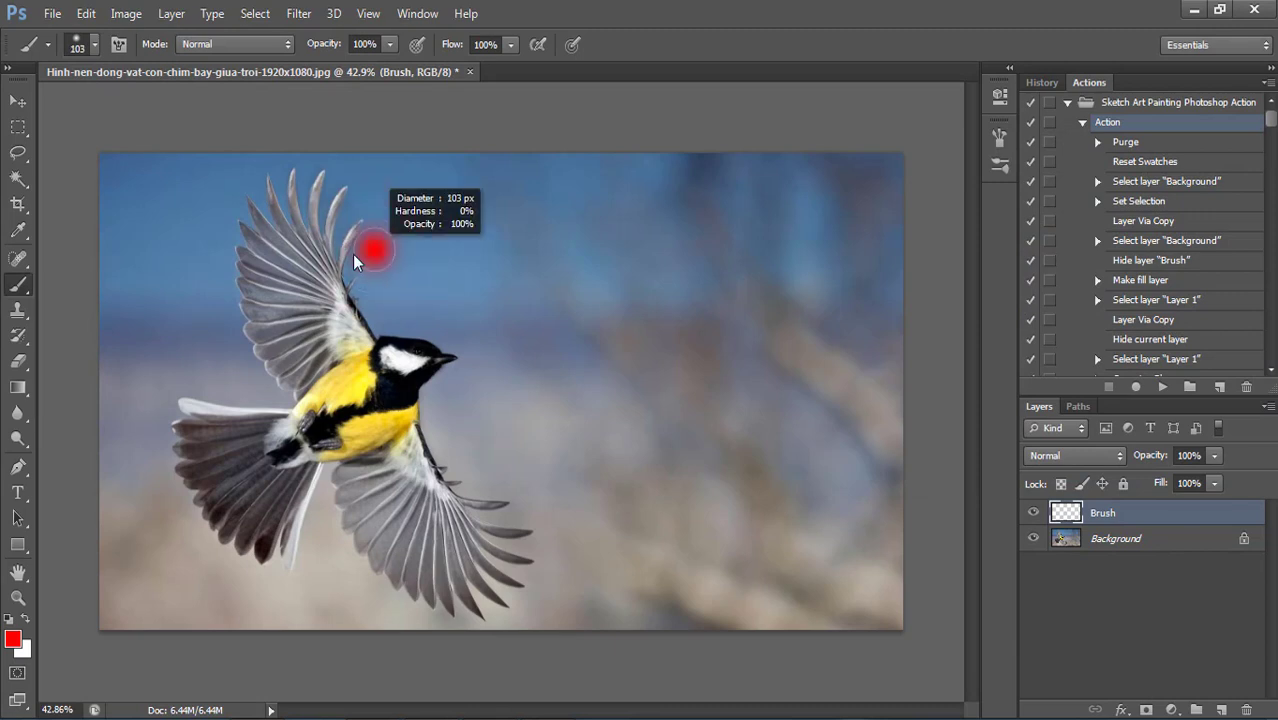
# - Paint solid red over the bird's body, both wings and tail
pyautogui.moveTo(315, 192)
pyautogui.mouseDown()
pyautogui.moveTo(308, 250)
pyautogui.moveTo(315, 215)
pyautogui.moveTo(335, 205)
pyautogui.moveTo(320, 290)
pyautogui.moveTo(286, 207)
pyautogui.moveTo(258, 225)
pyautogui.moveTo(260, 315)
pyautogui.moveTo(310, 385)
pyautogui.moveTo(290, 288)
pyautogui.moveTo(320, 300)
pyautogui.moveTo(351, 365)
pyautogui.moveTo(428, 362)
pyautogui.moveTo(295, 425)
pyautogui.moveTo(205, 414)
pyautogui.moveTo(188, 428)
pyautogui.moveTo(226, 518)
pyautogui.moveTo(265, 542)
pyautogui.moveTo(280, 515)
pyautogui.moveTo(271, 456)
pyautogui.moveTo(286, 474)
pyautogui.moveTo(357, 429)
pyautogui.moveTo(371, 443)
pyautogui.moveTo(400, 437)
pyautogui.moveTo(430, 527)
pyautogui.moveTo(399, 442)
pyautogui.moveTo(442, 499)
pyautogui.moveTo(512, 537)
pyautogui.moveTo(505, 572)
pyautogui.moveTo(476, 593)
pyautogui.moveTo(401, 570)
pyautogui.moveTo(357, 505)
pyautogui.moveTo(422, 534)
pyautogui.moveTo(379, 496)
pyautogui.mouseUp()
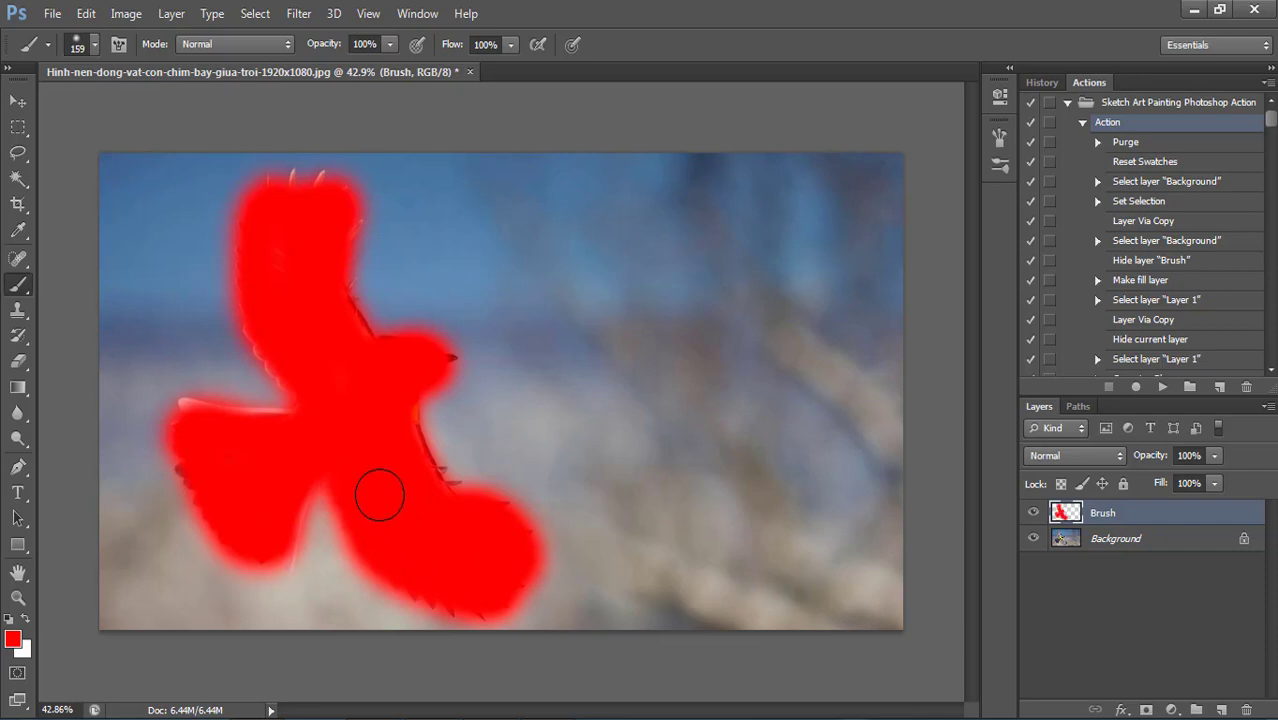
pyautogui.scroll(2, 379, 496)
pyautogui.scroll(-1, 100, 215)
pyautogui.click(20, 102)
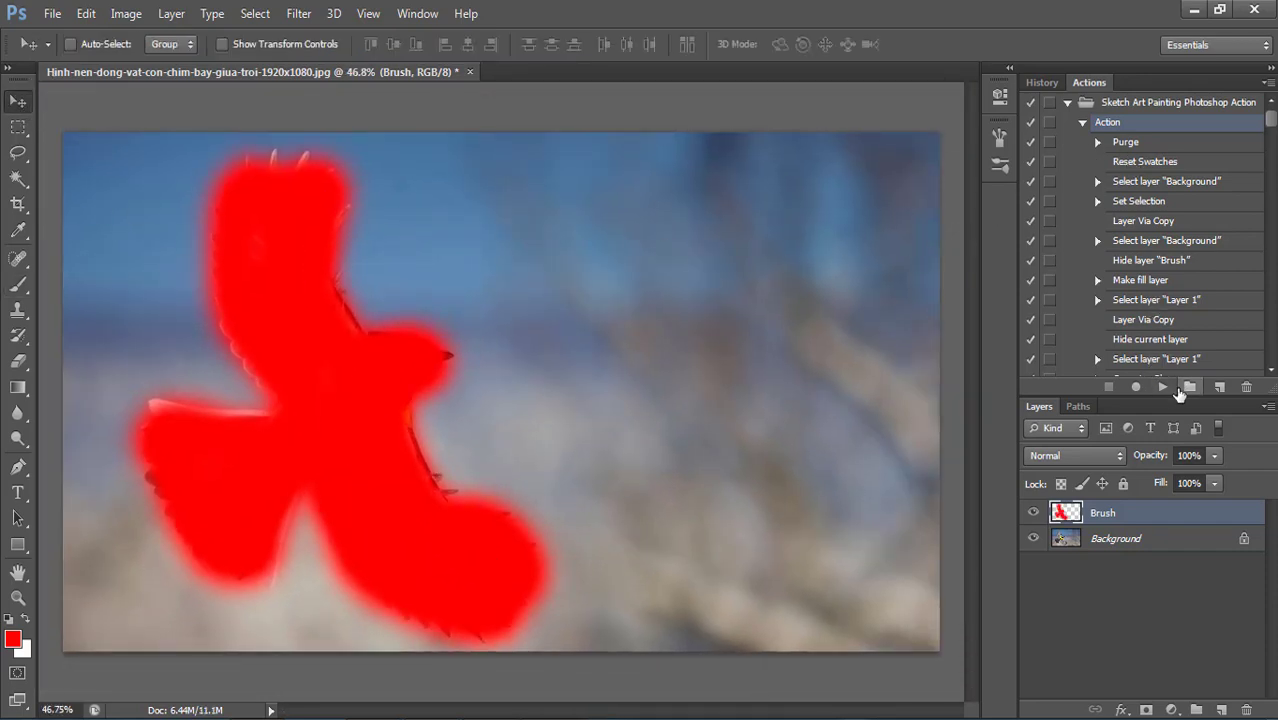
# - Play the selected Sketch Art Painting Action and let it finish painting the bird
pyautogui.click(1162, 387)
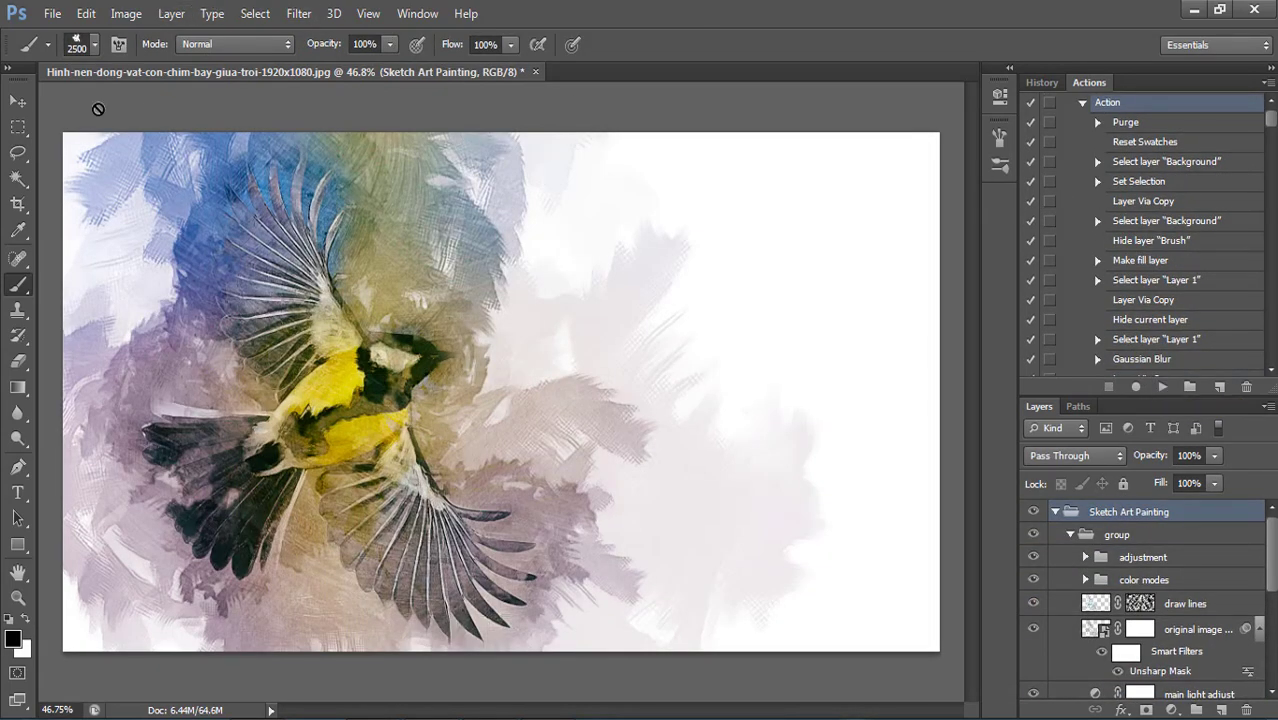
# - Expand the adjustment and color modes groups, trying color mode 10 then turning it off
pyautogui.click(18, 101)
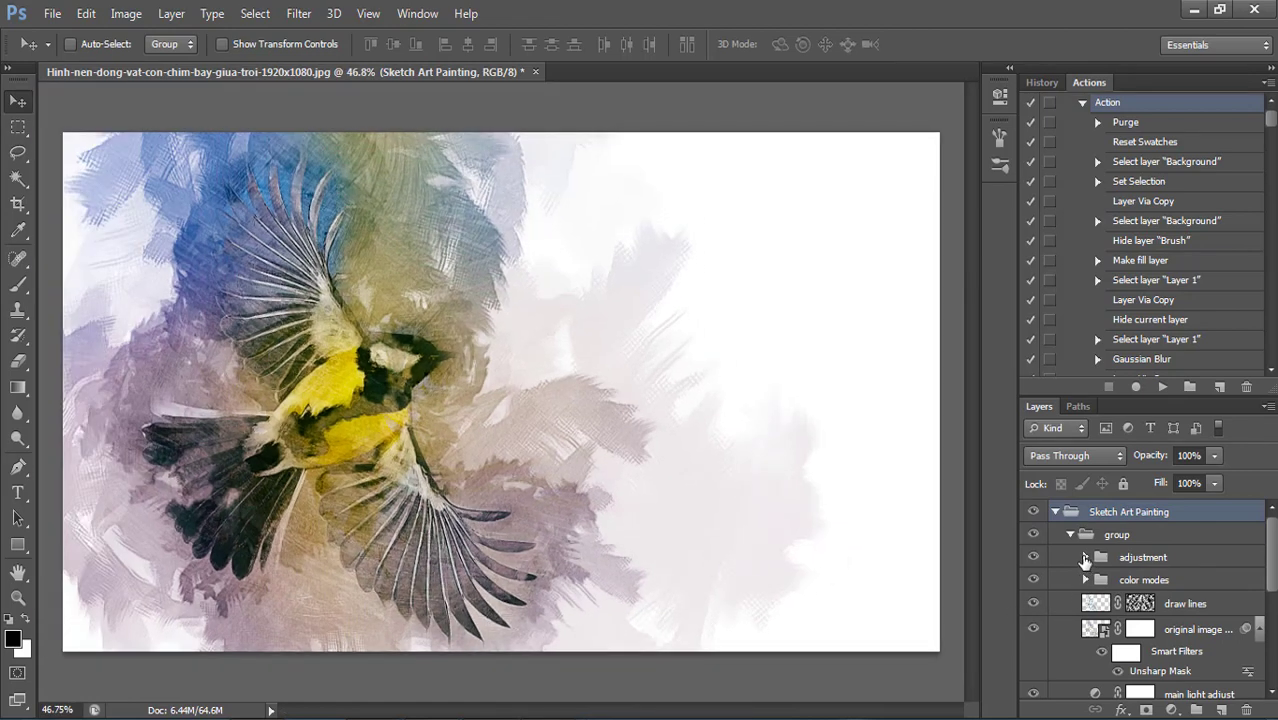
pyautogui.click(1085, 557)
pyautogui.scroll(-1, 1090, 613)
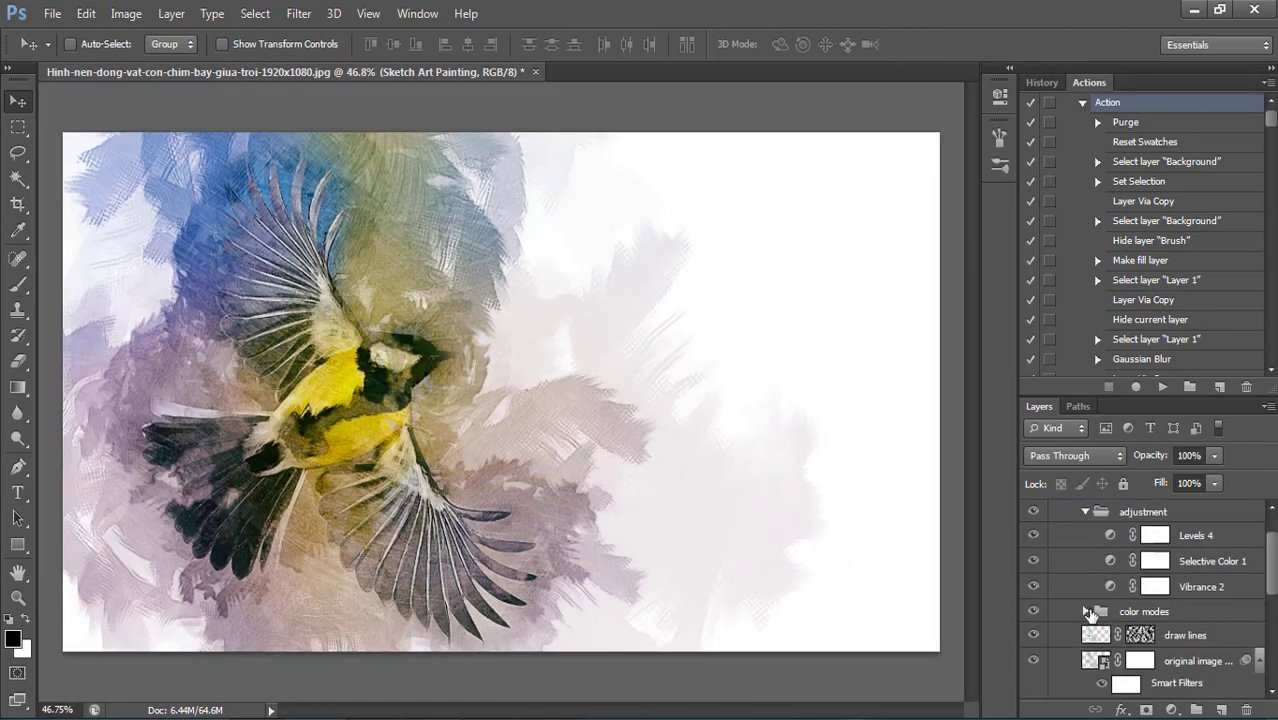
pyautogui.click(1087, 611)
pyautogui.scroll(-2, 1087, 611)
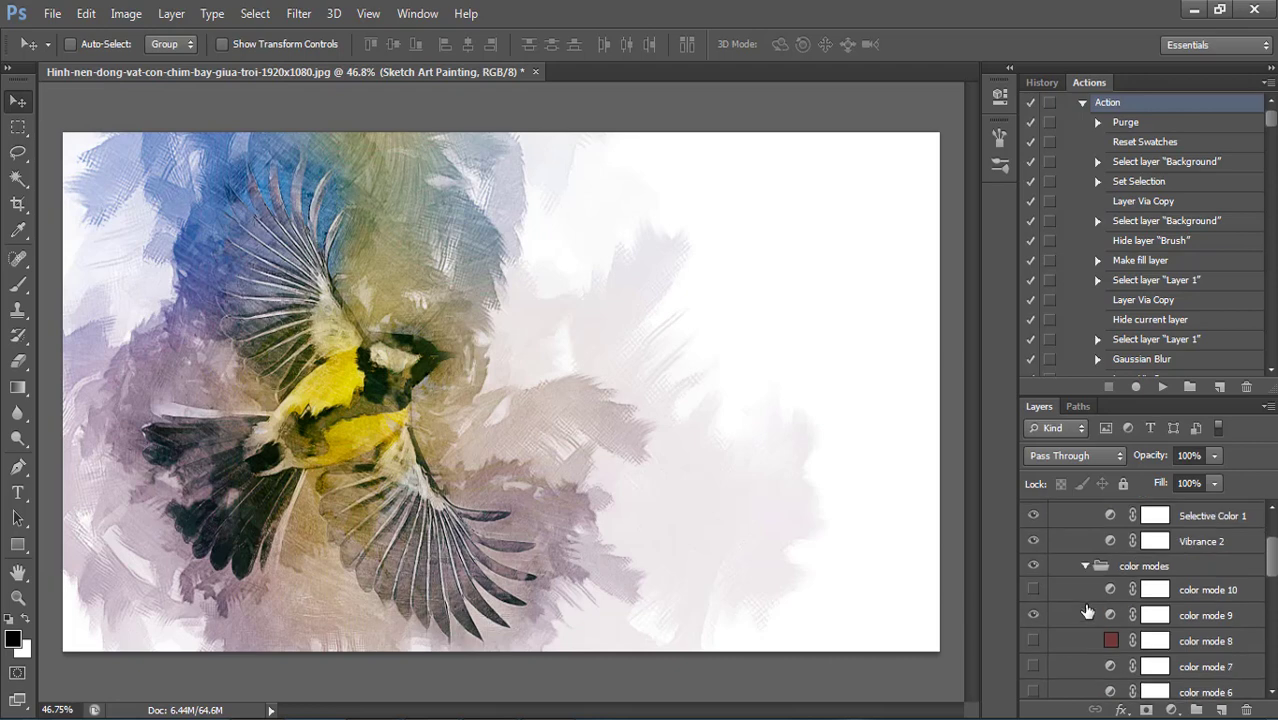
pyautogui.click(1034, 592)
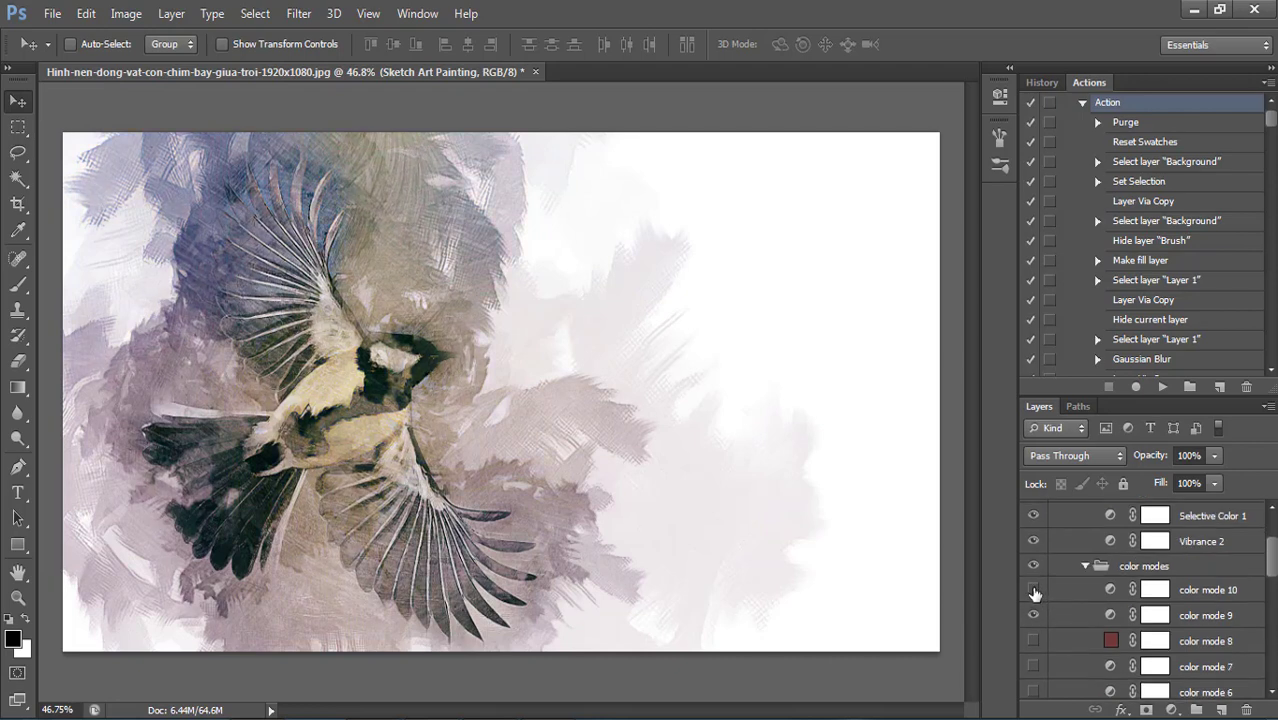
pyautogui.click(1034, 592)
# - Enable color mode 6 for purple tones and show the purple background texture layer
pyautogui.scroll(-2, 1096, 598)
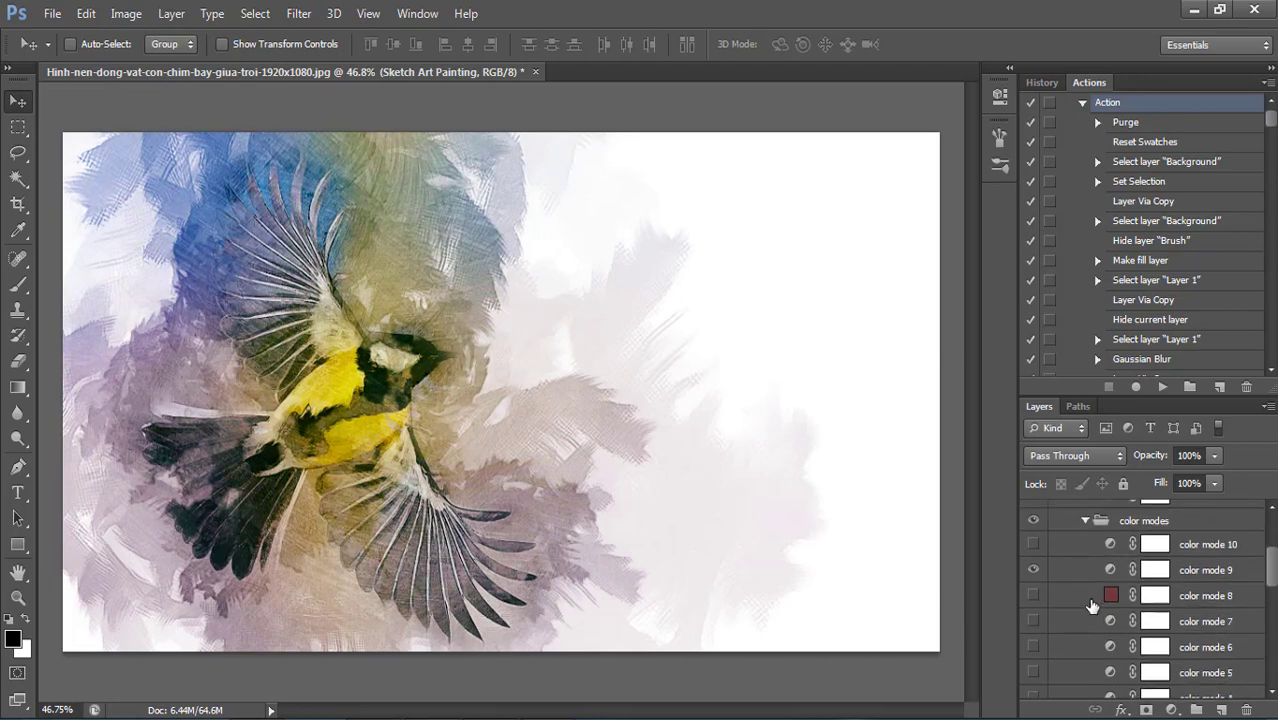
pyautogui.scroll(-2, 1092, 606)
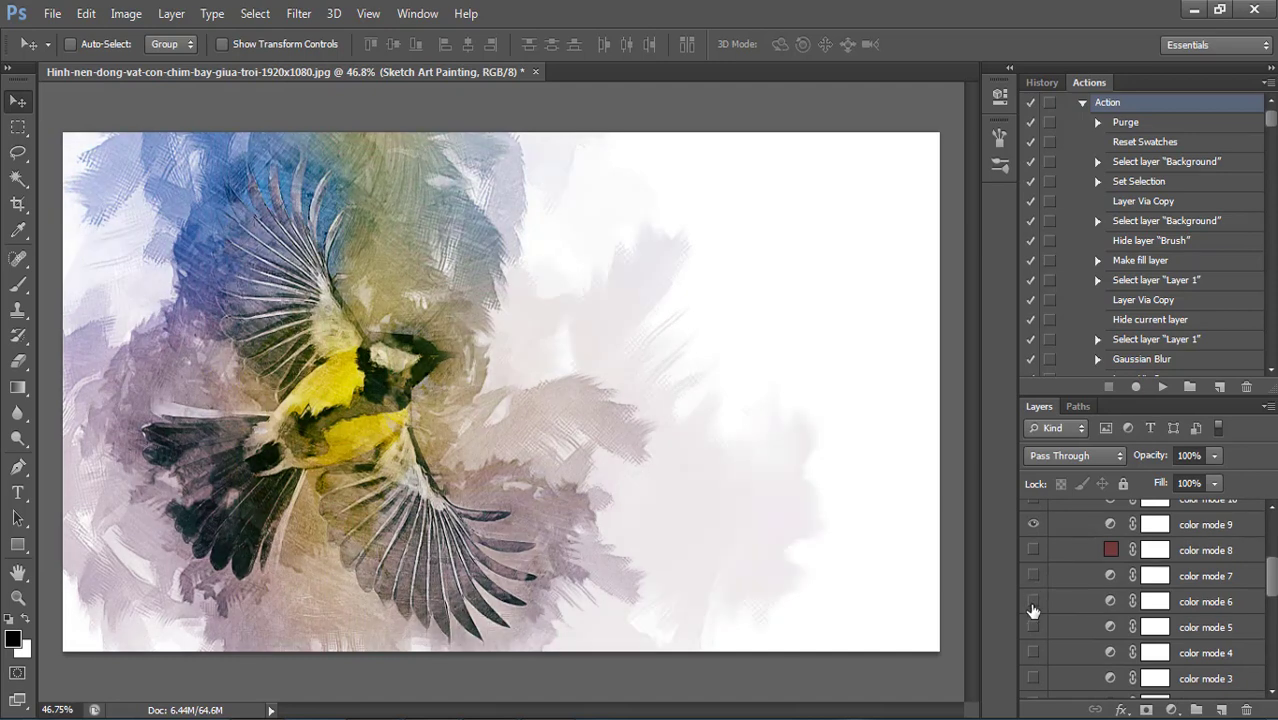
pyautogui.click(1033, 601)
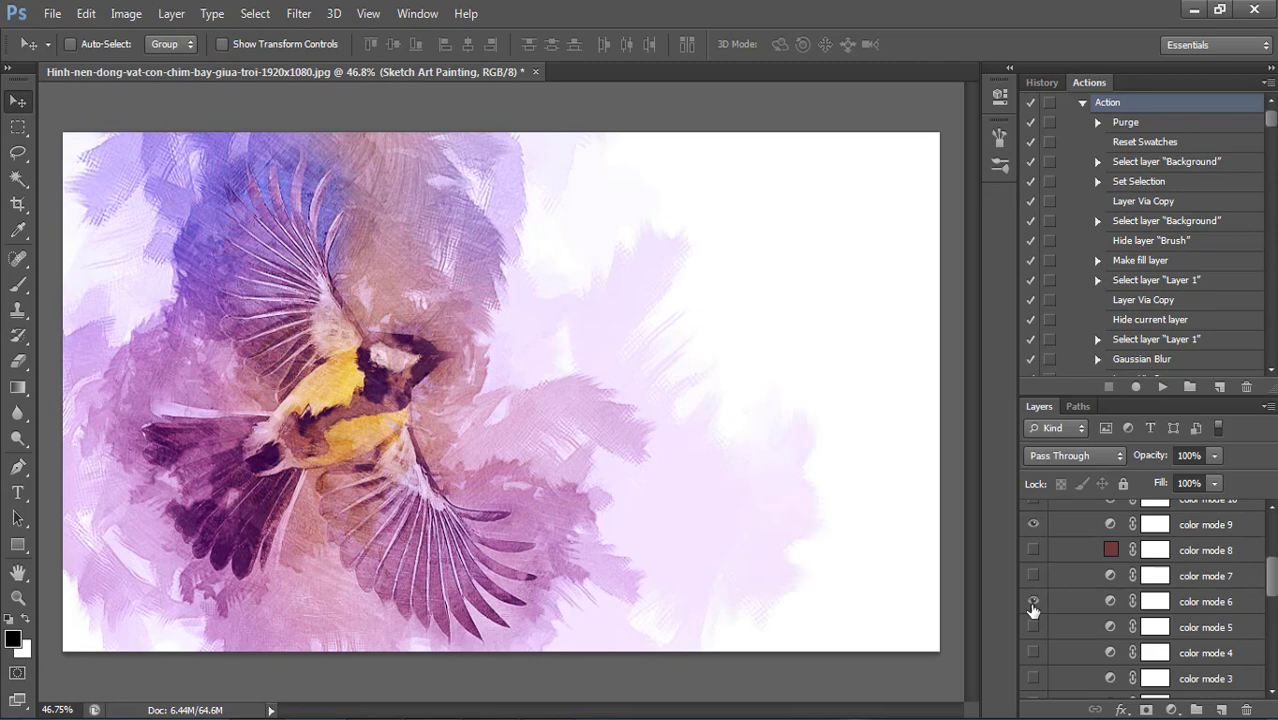
pyautogui.scroll(-3, 1133, 612)
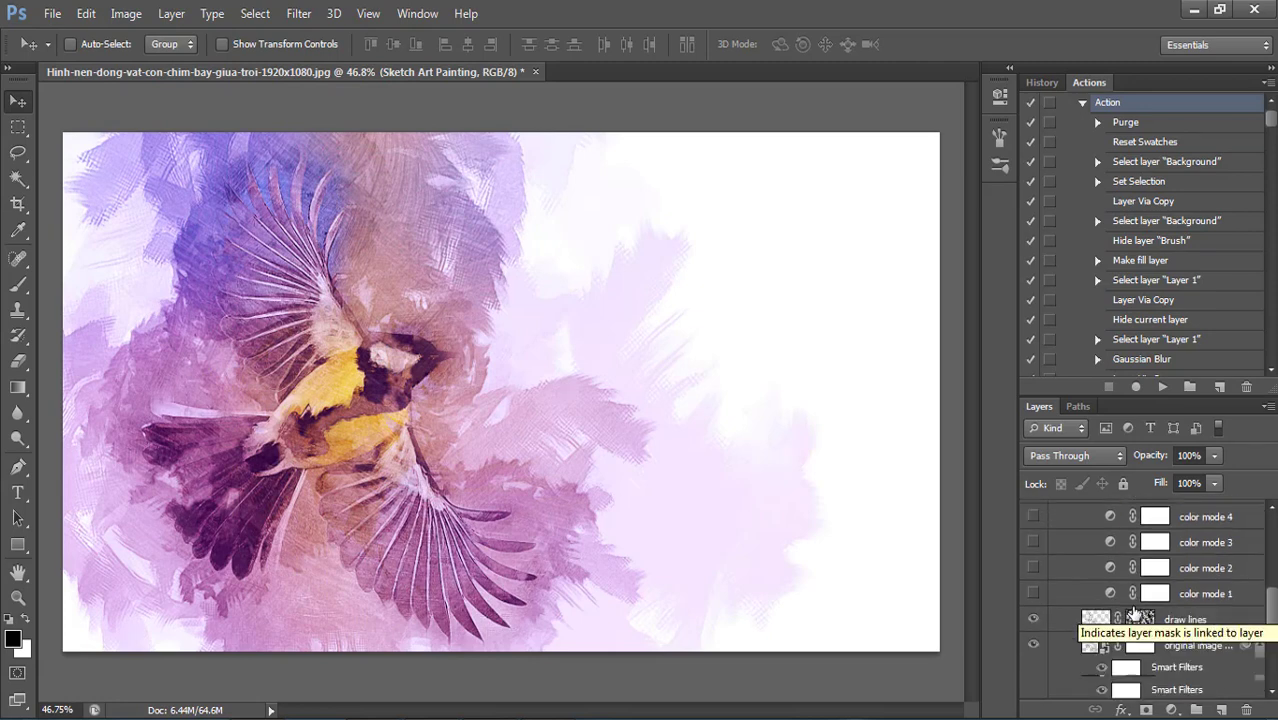
pyautogui.scroll(-2, 1133, 612)
pyautogui.scroll(-2, 1133, 612)
pyautogui.scroll(-2, 1132, 612)
pyautogui.scroll(-2, 1130, 612)
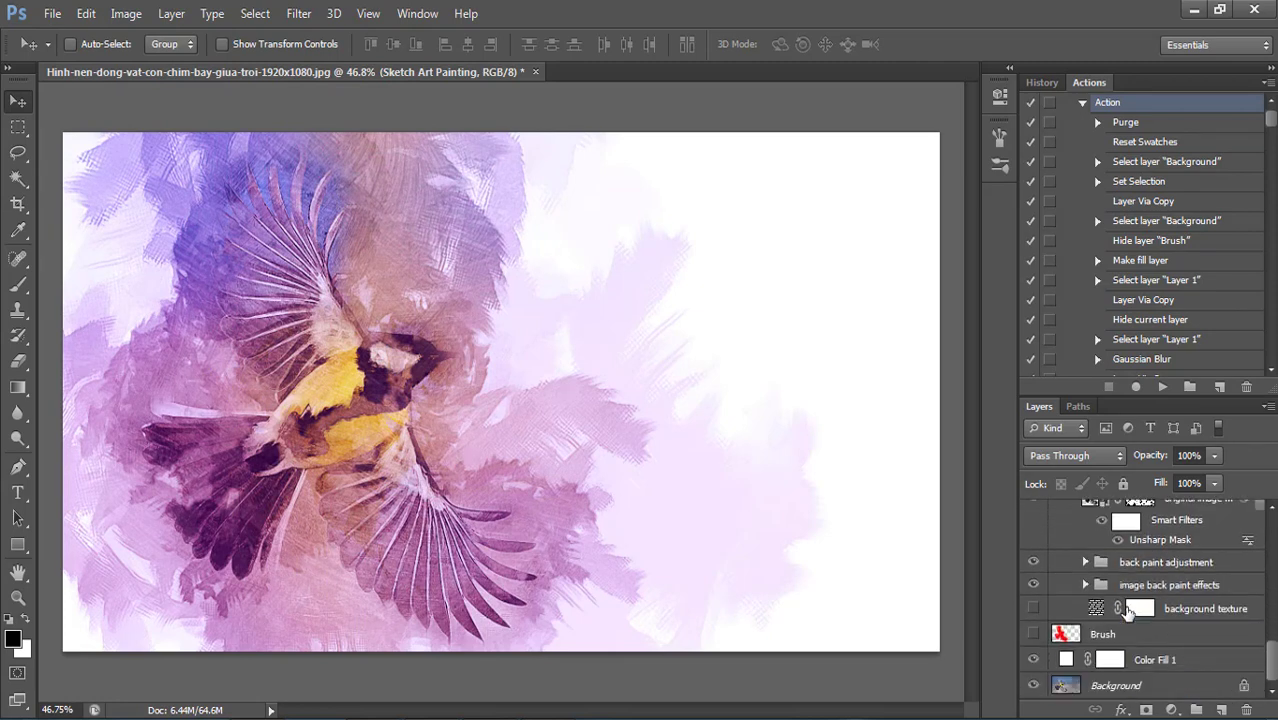
pyautogui.click(1034, 608)
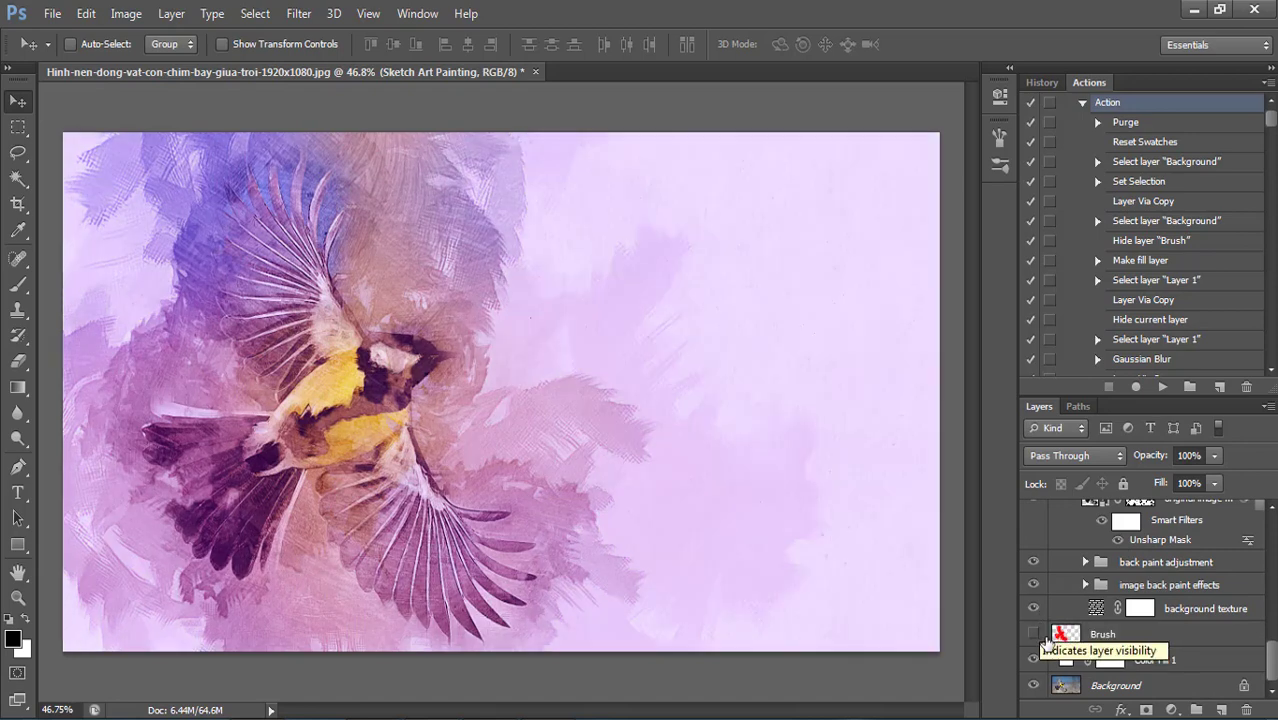
pyautogui.scroll(3, 1038, 632)
pyautogui.scroll(2, 1038, 632)
pyautogui.scroll(2, 640, 545)
pyautogui.scroll(-1, 490, 533)
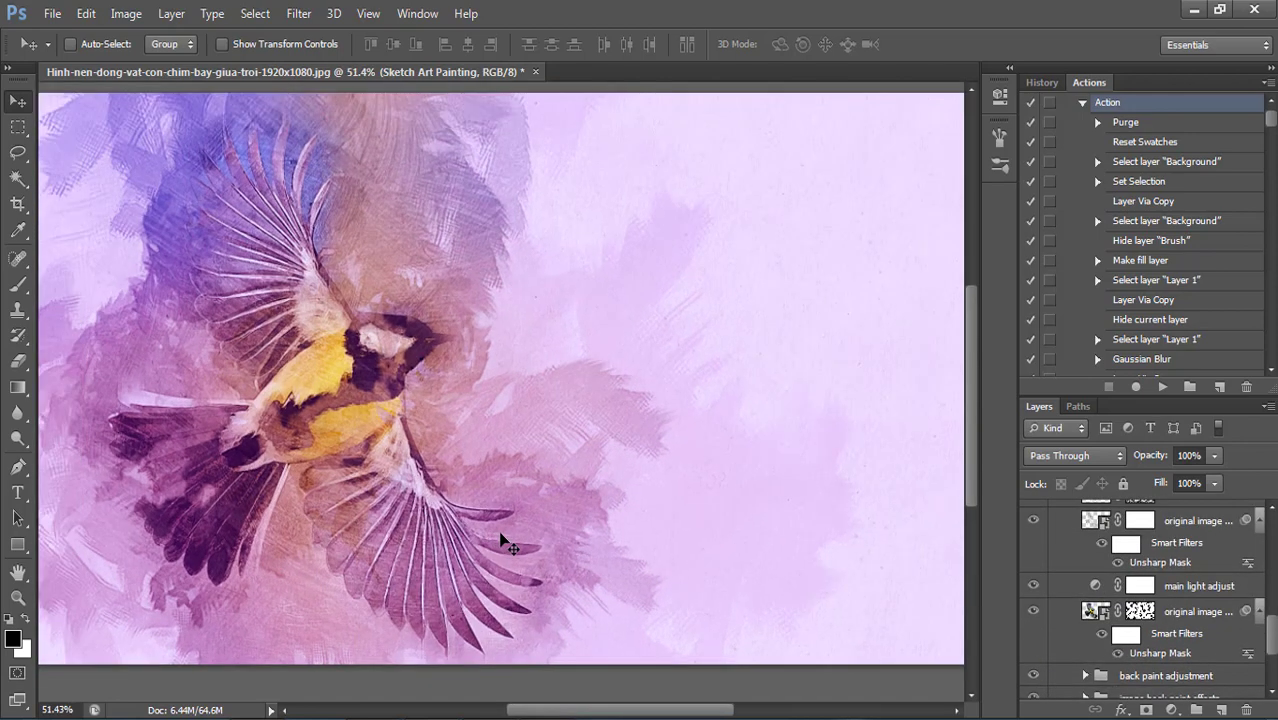